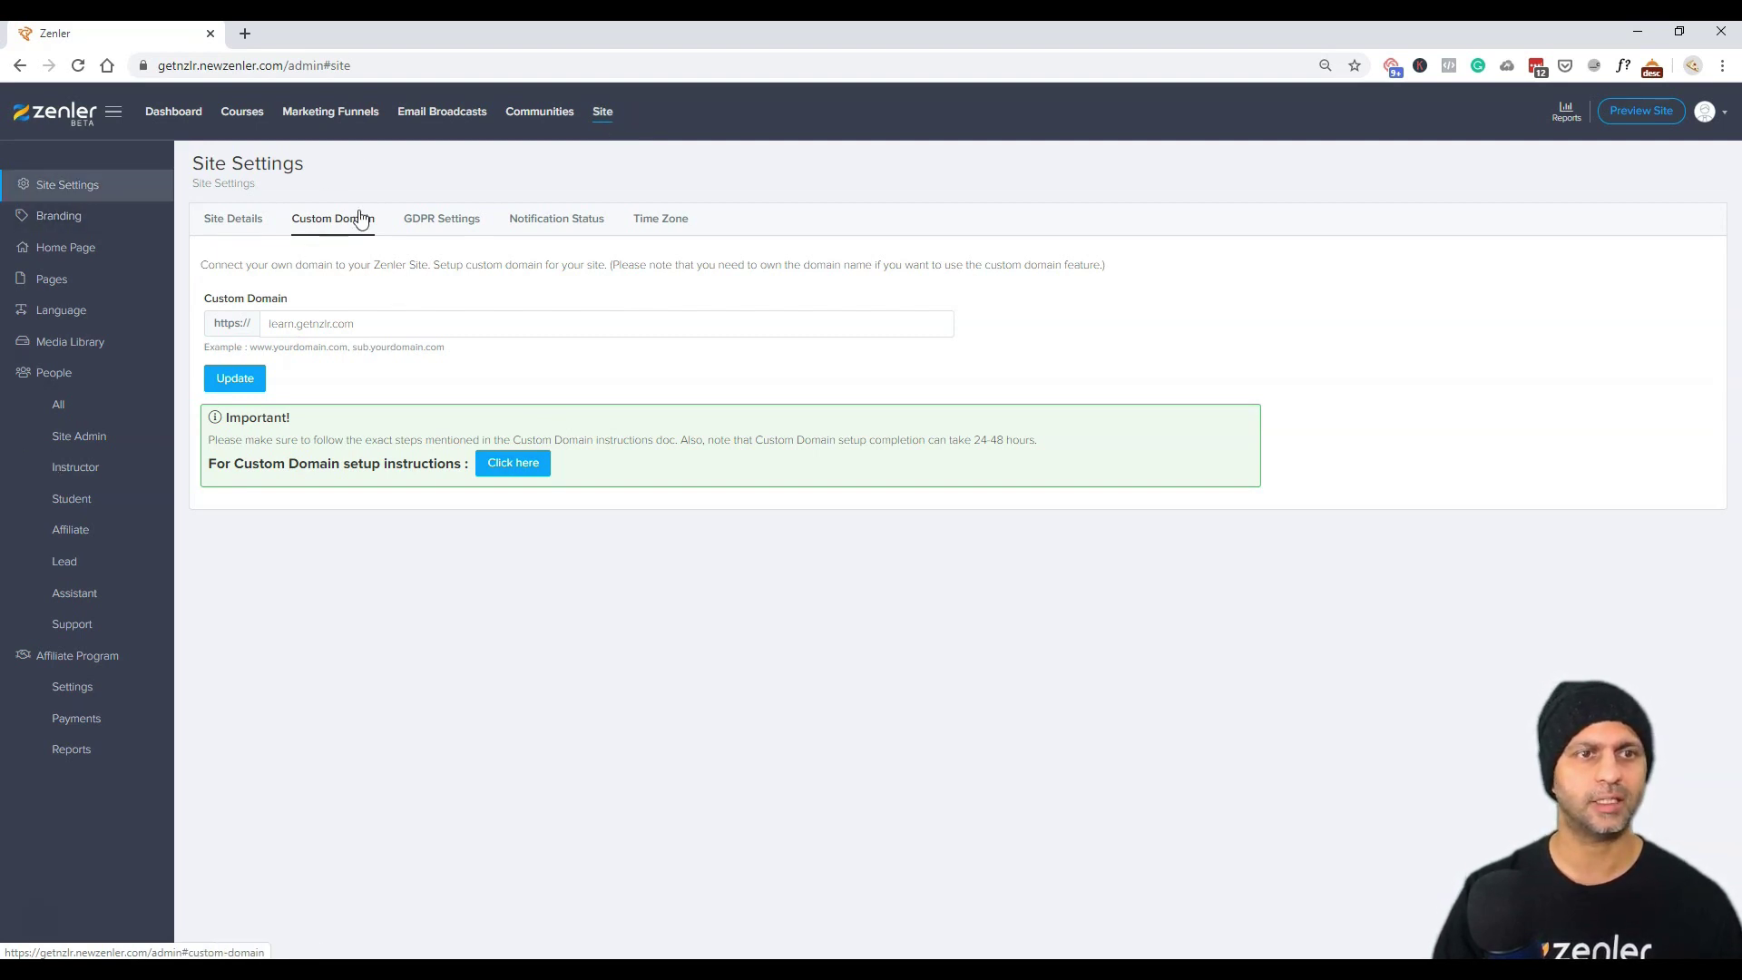
Load learn.getnzlr.com in a new tab to show the live sales page, then return to the Zenler admin.
{"action": "key", "text": "ctrl+t"}
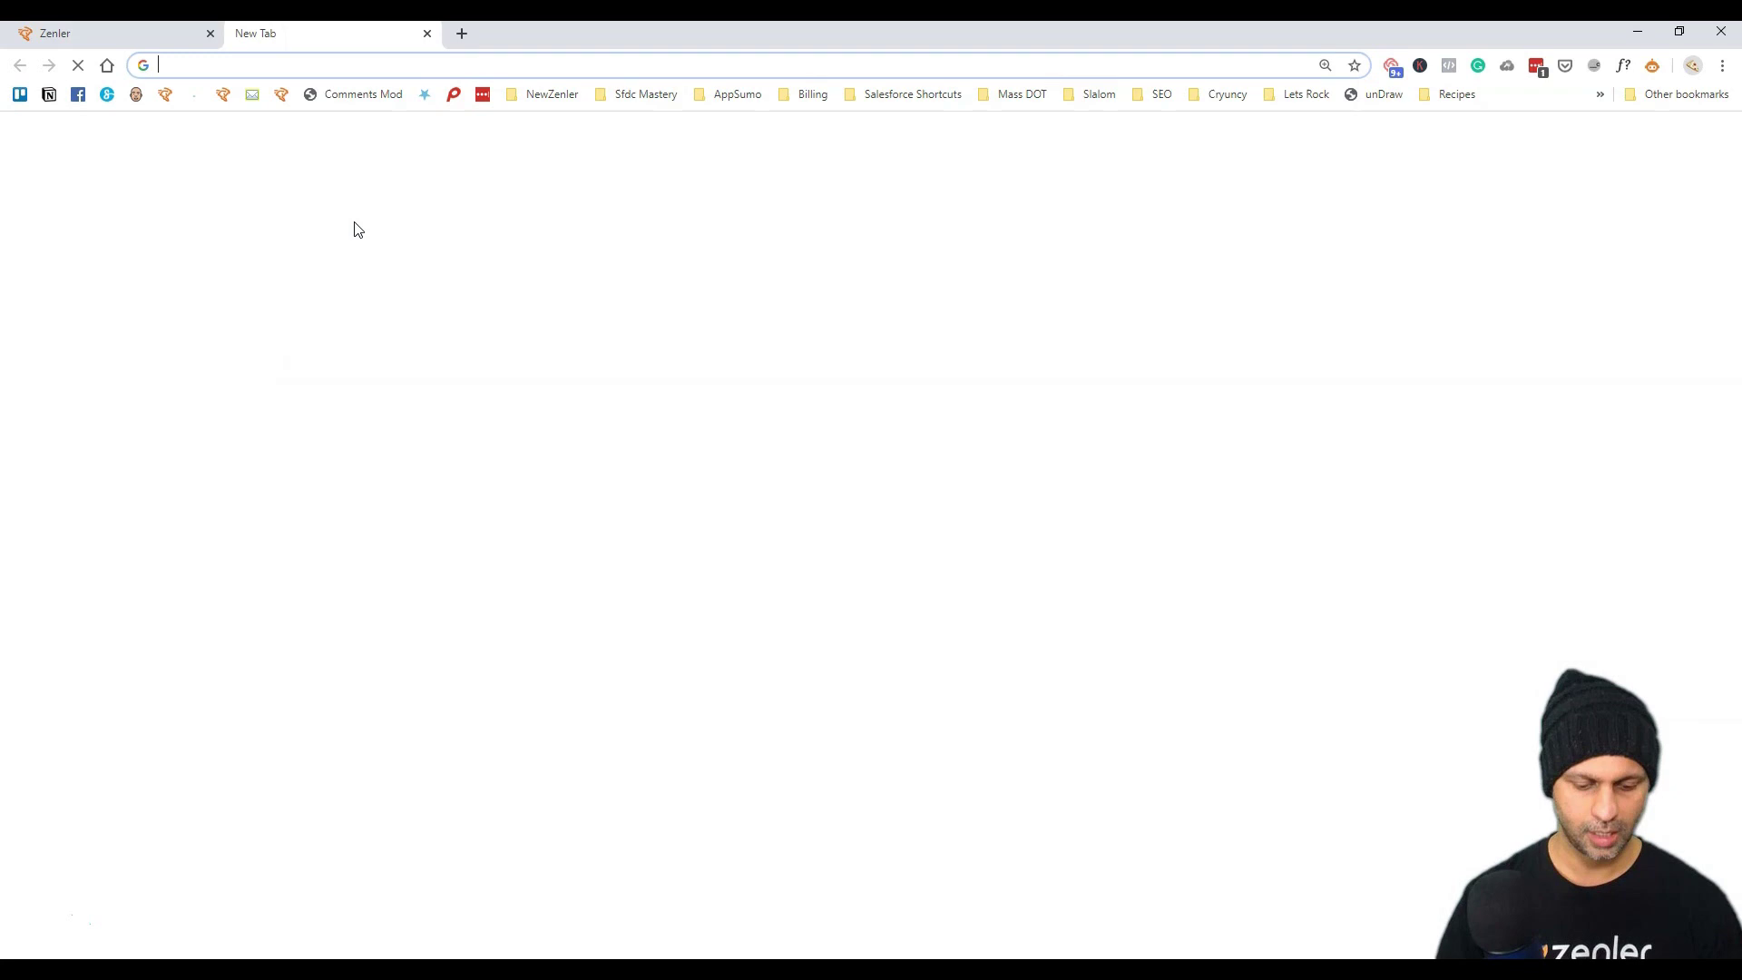
{"action": "type", "text": "learn."}
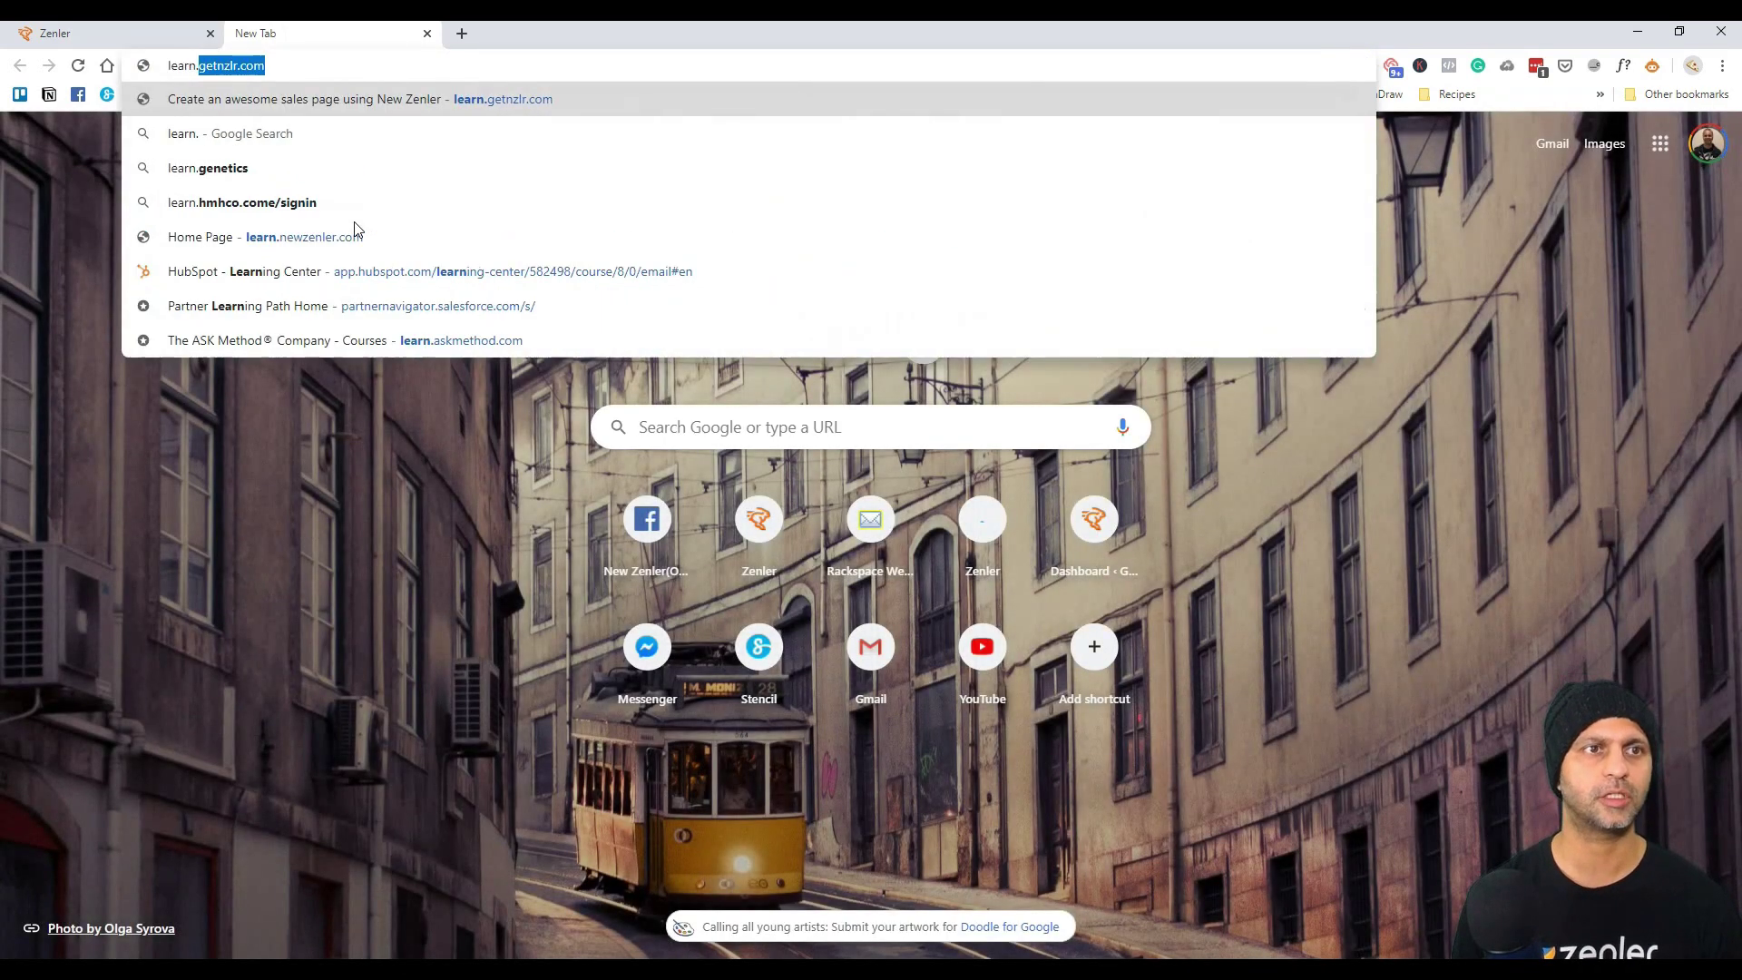
{"action": "key", "text": "Return"}
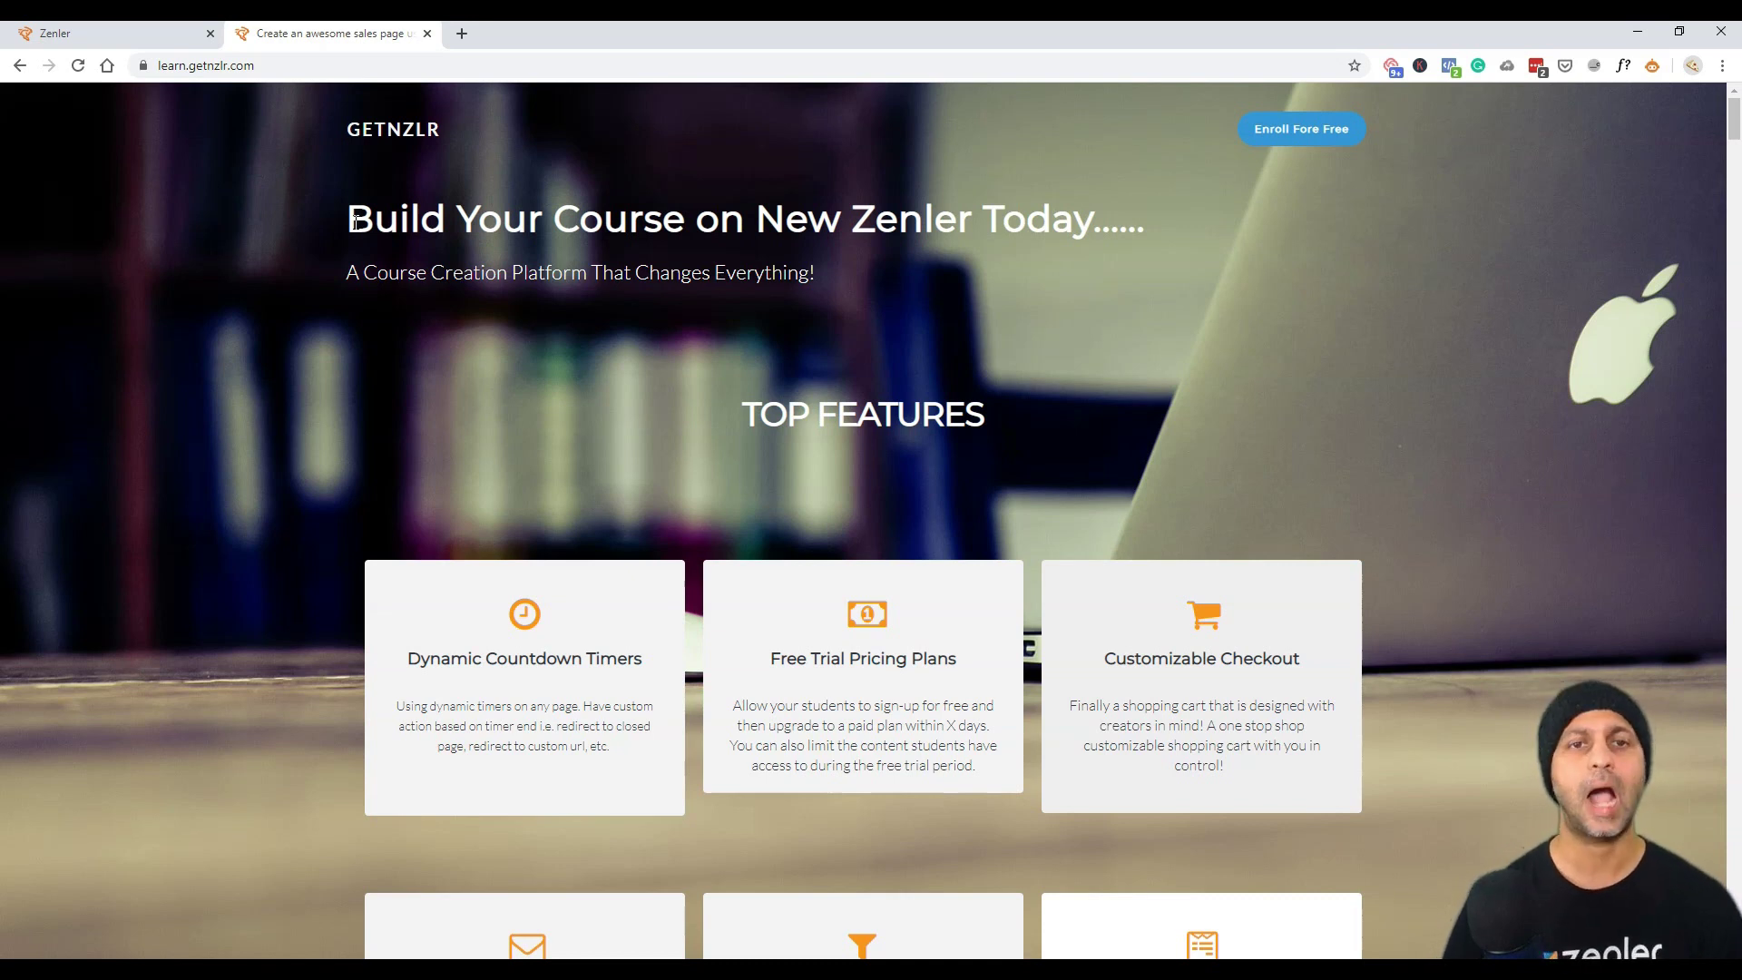
{"action": "key", "text": "ctrl+shift+Tab"}
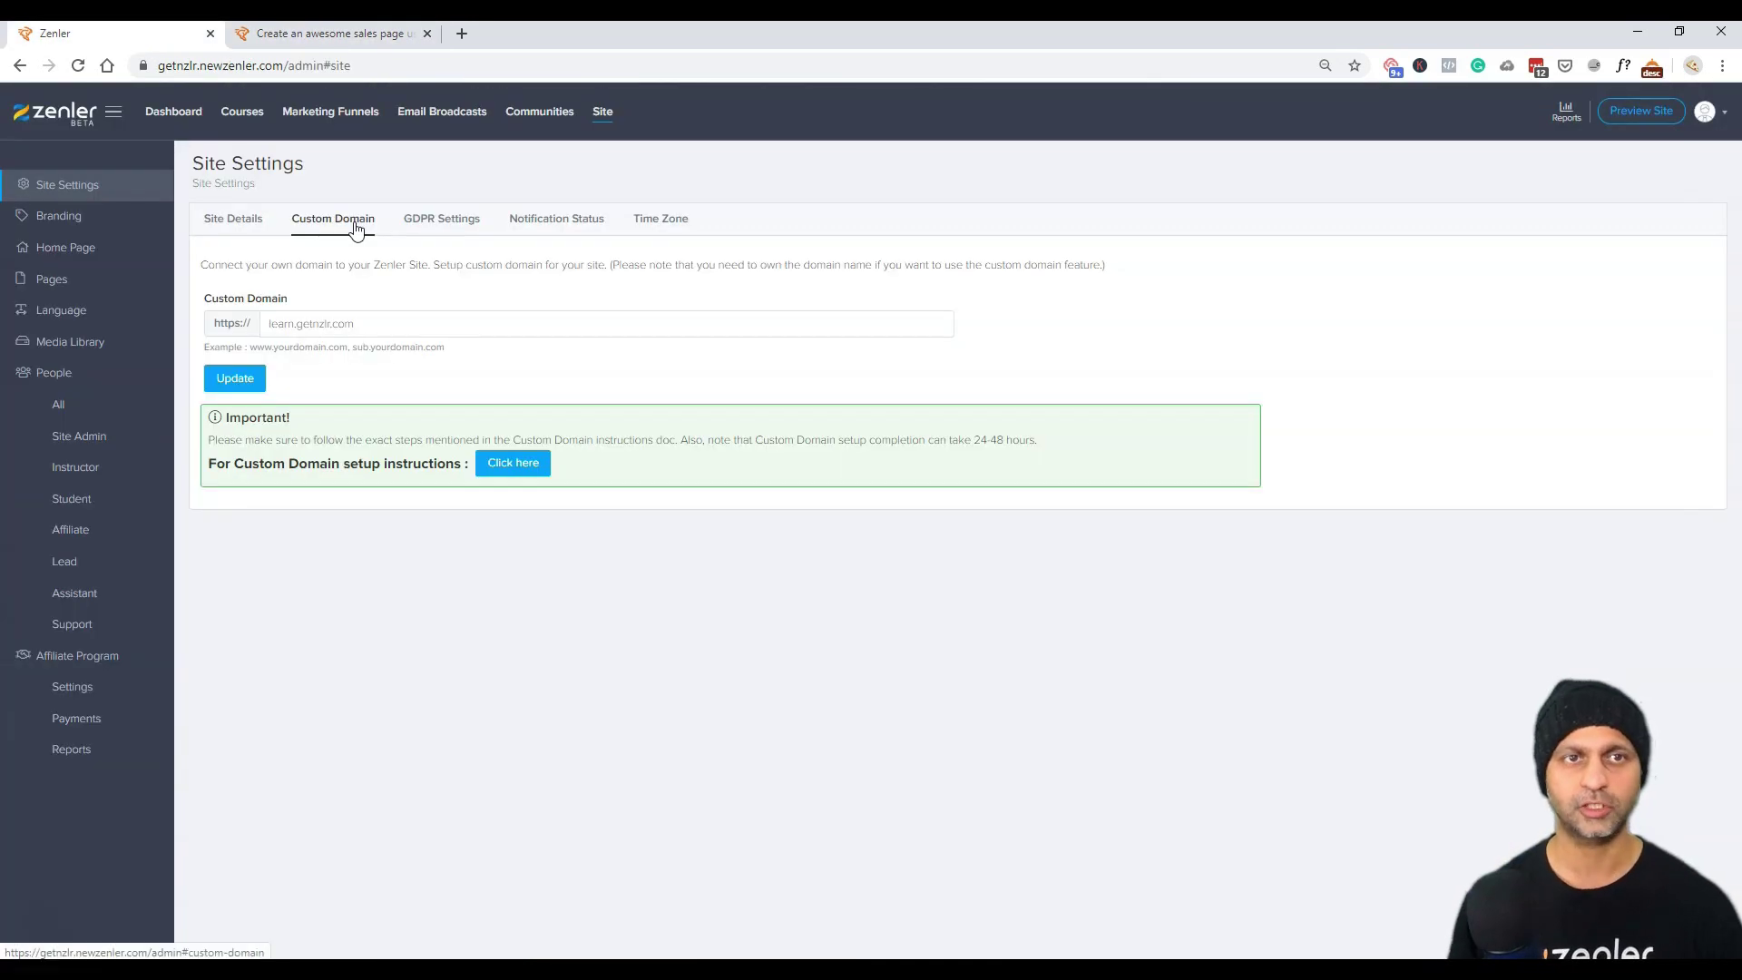
{"action": "double_click", "coordinate": [279, 324]}
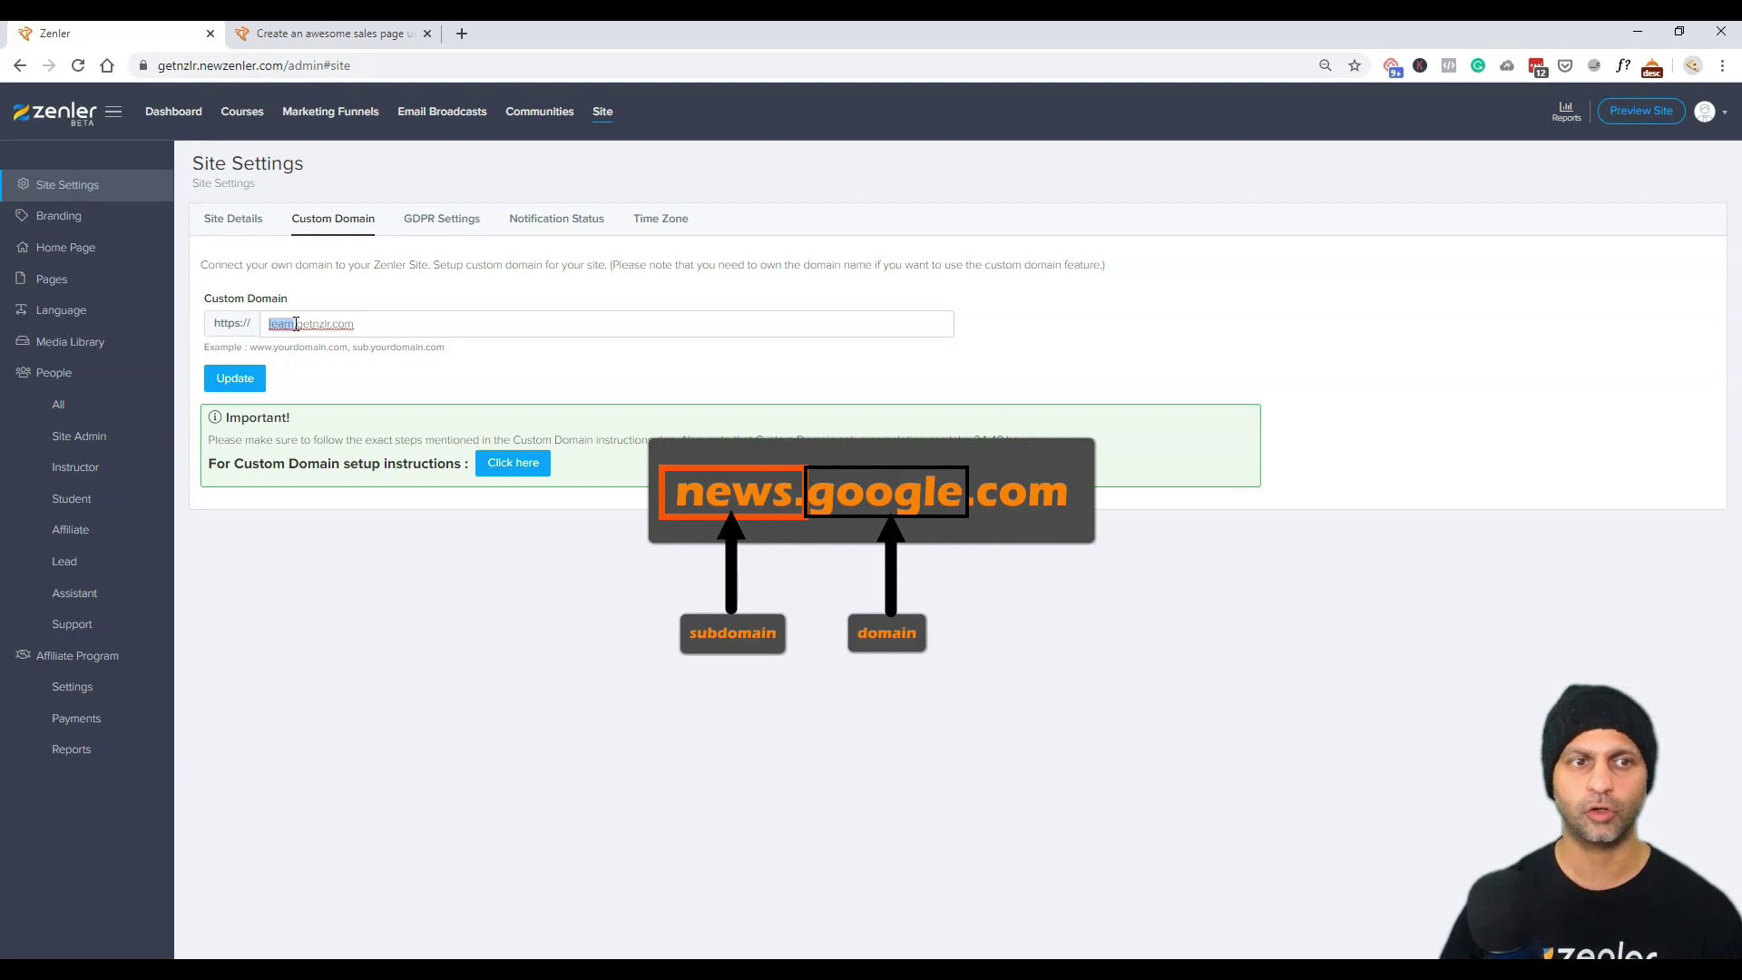
{"action": "left_click_drag", "start_coordinate": [298, 323], "coordinate": [387, 321]}
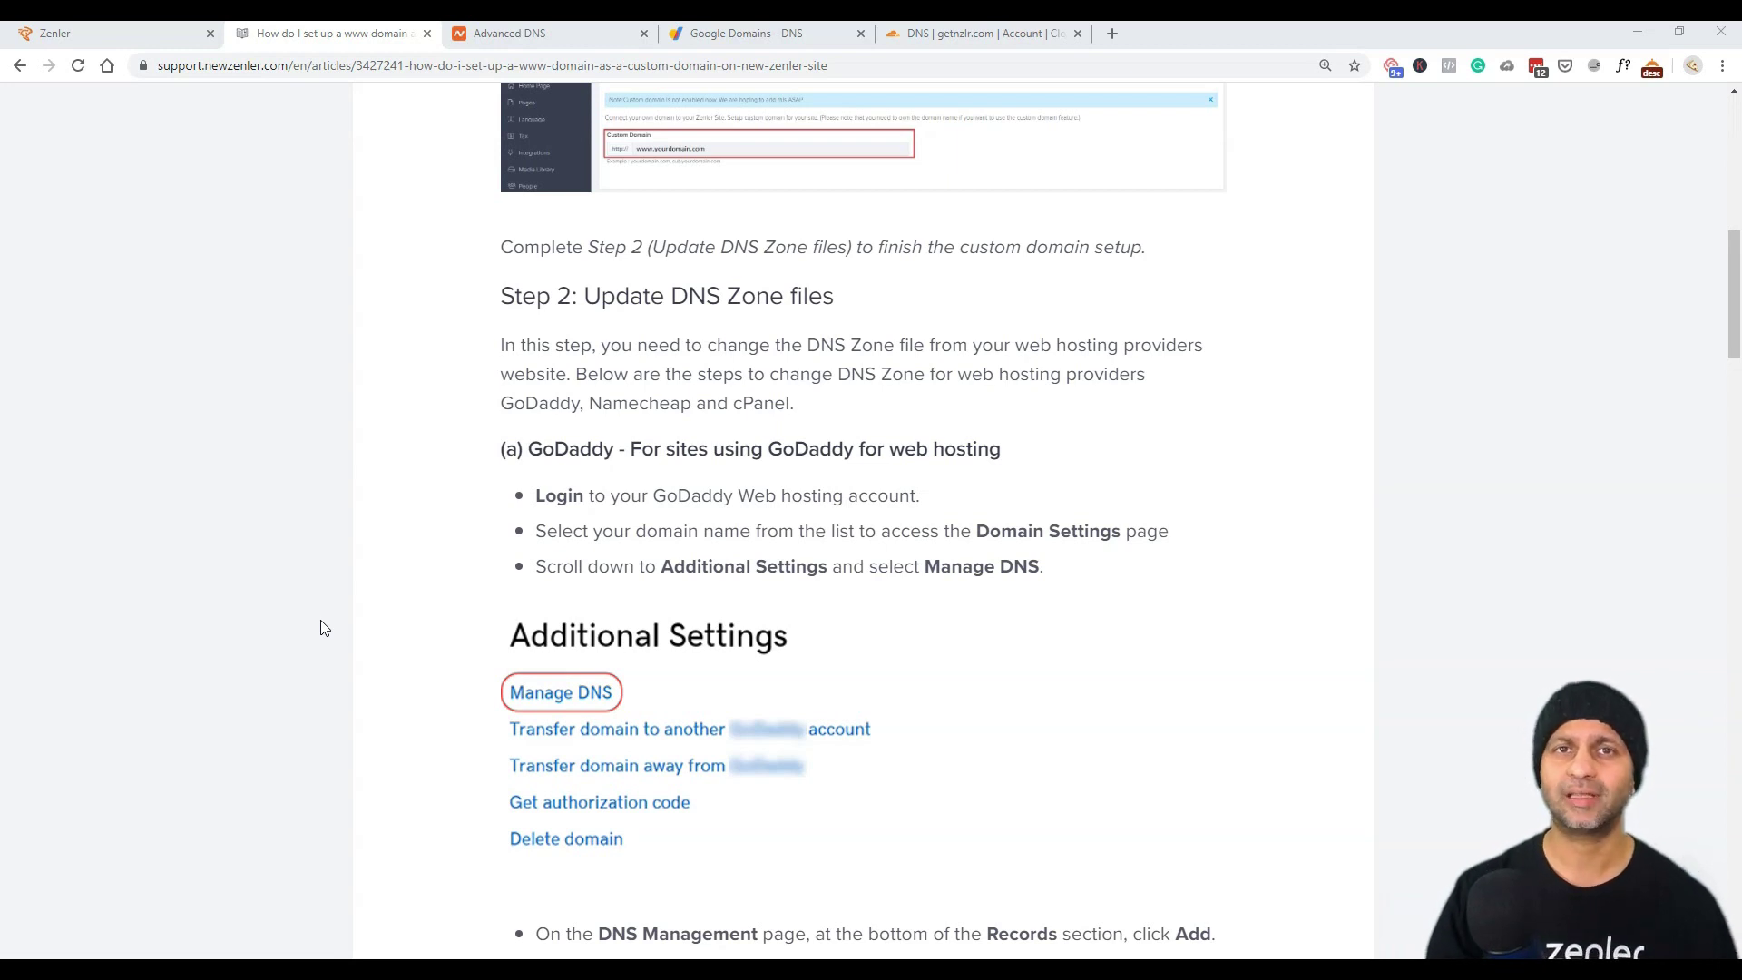
Highlight the custom-domain article's title and scroll through Step 1 and Step 2.
{"action": "scroll", "coordinate": [324, 628], "scroll_direction": "up", "scroll_amount": 15}
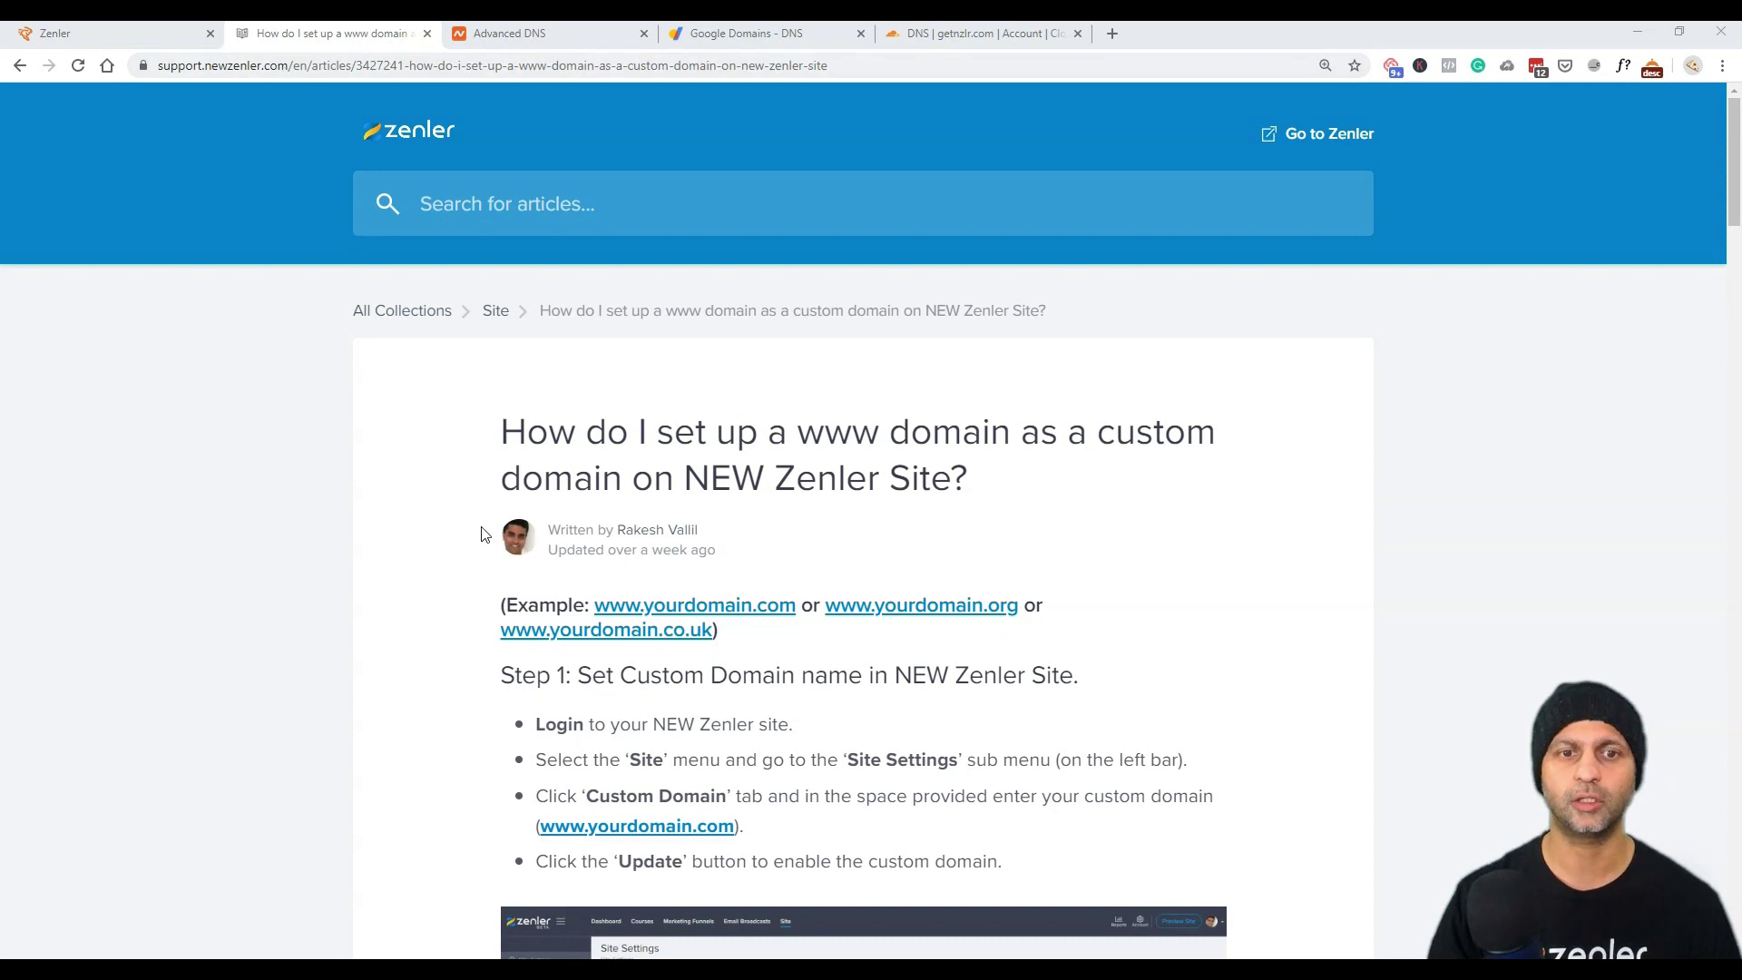
{"action": "left_click_drag", "start_coordinate": [585, 310], "coordinate": [878, 312]}
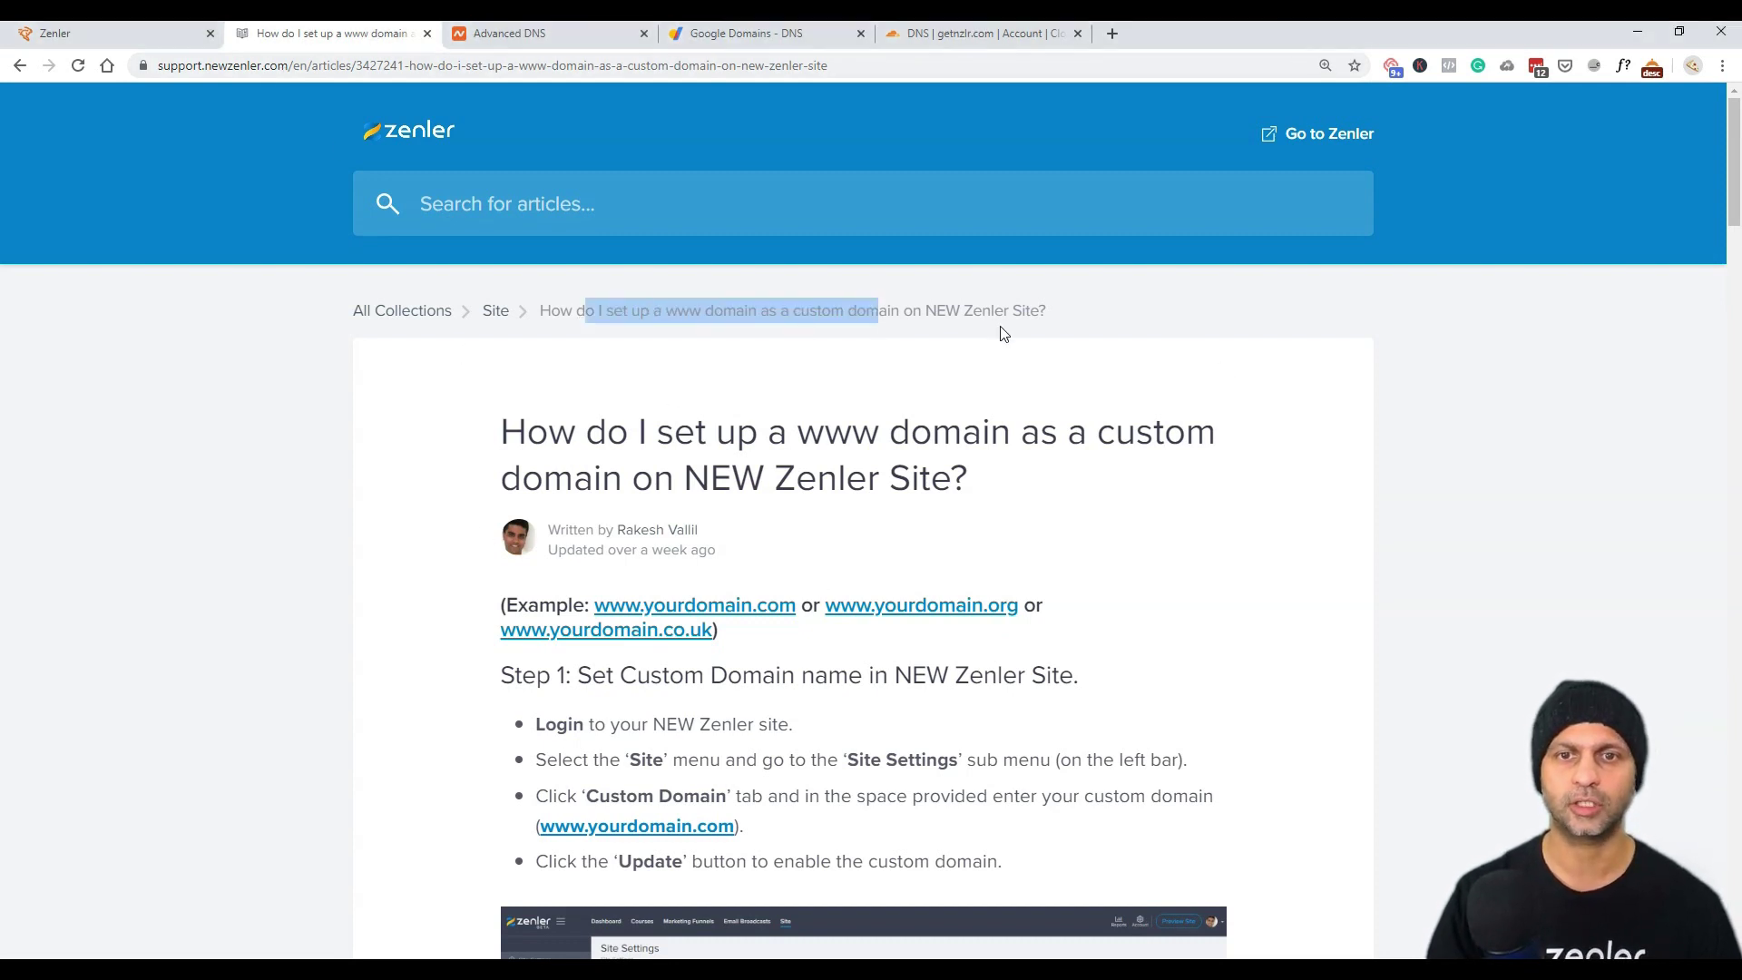
{"action": "scroll", "coordinate": [1003, 333], "scroll_direction": "down", "scroll_amount": 4}
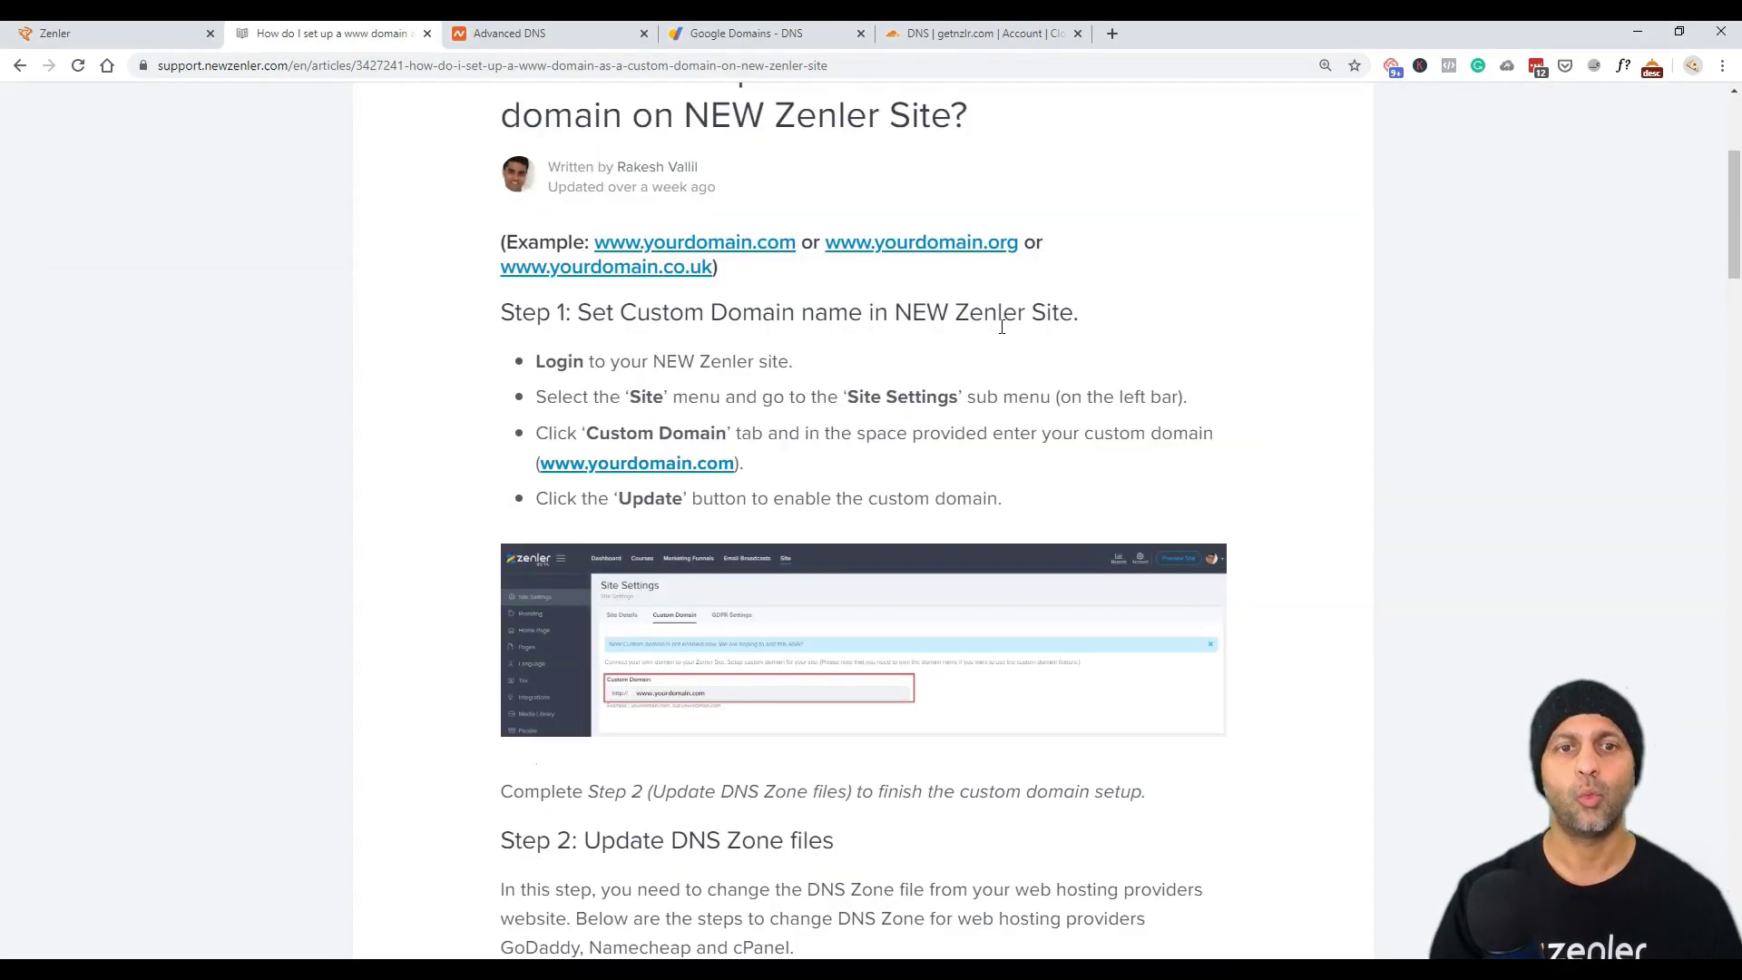
{"action": "scroll", "coordinate": [691, 444], "scroll_direction": "down", "scroll_amount": 1}
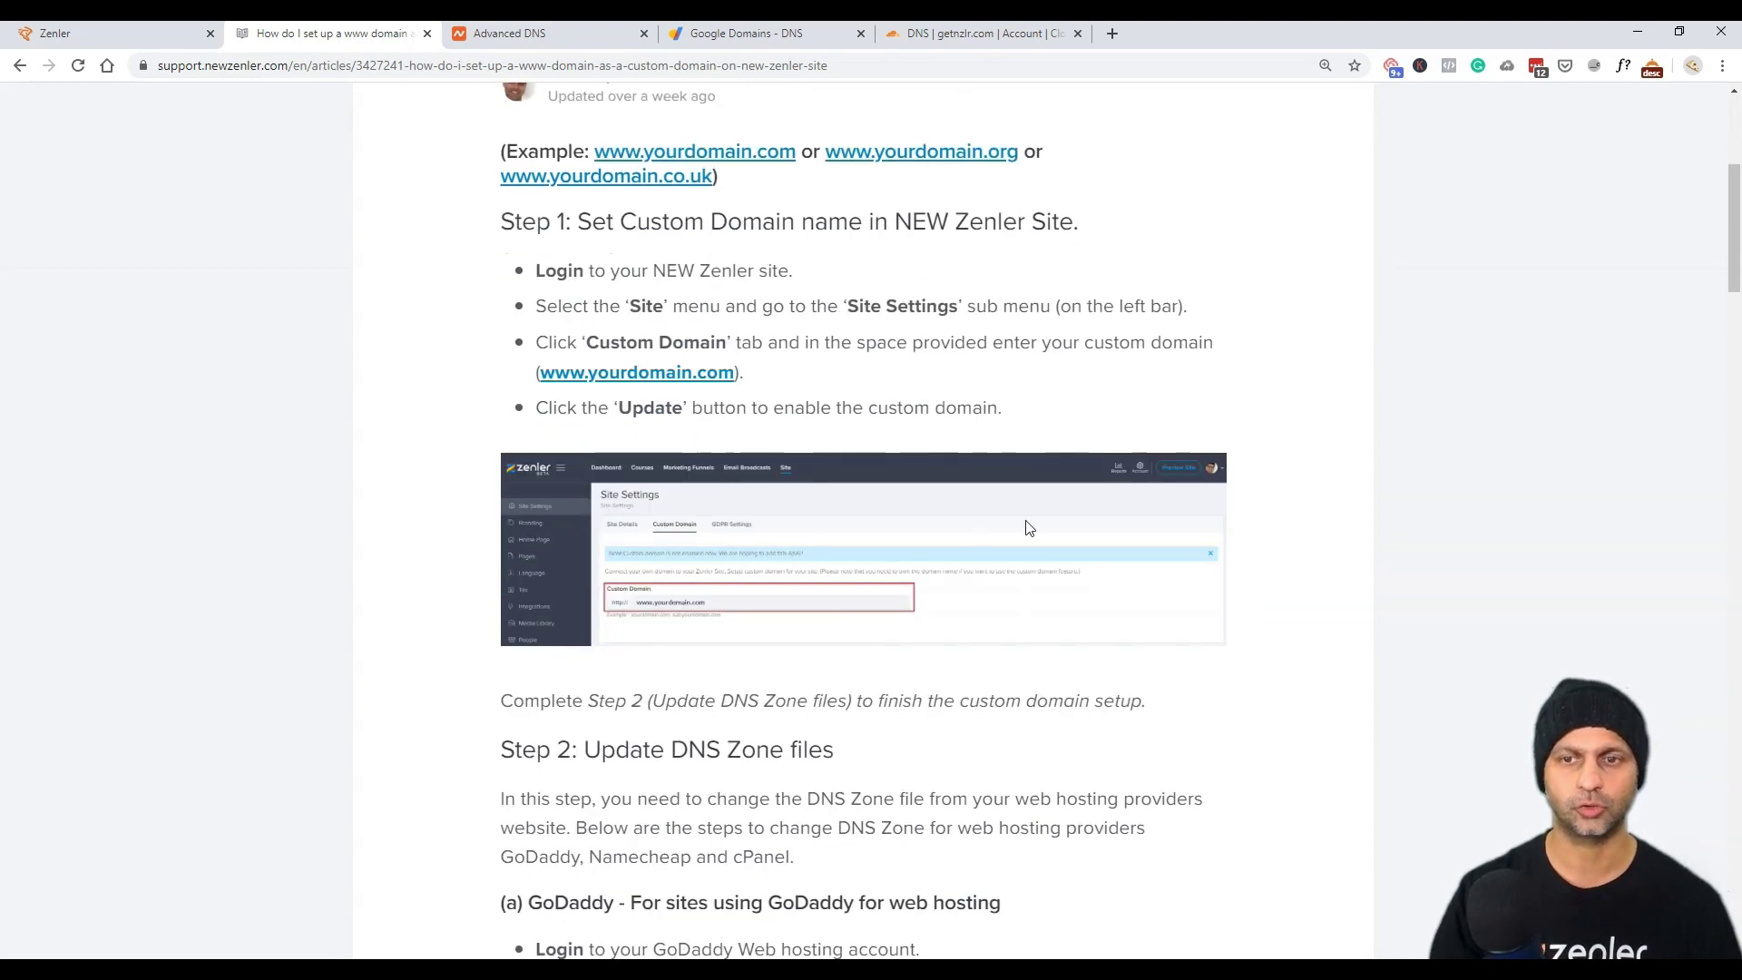
{"action": "scroll", "coordinate": [1028, 528], "scroll_direction": "up", "scroll_amount": 5, "text": "ctrl"}
{"action": "scroll", "coordinate": [1028, 528], "scroll_direction": "down", "scroll_amount": 3}
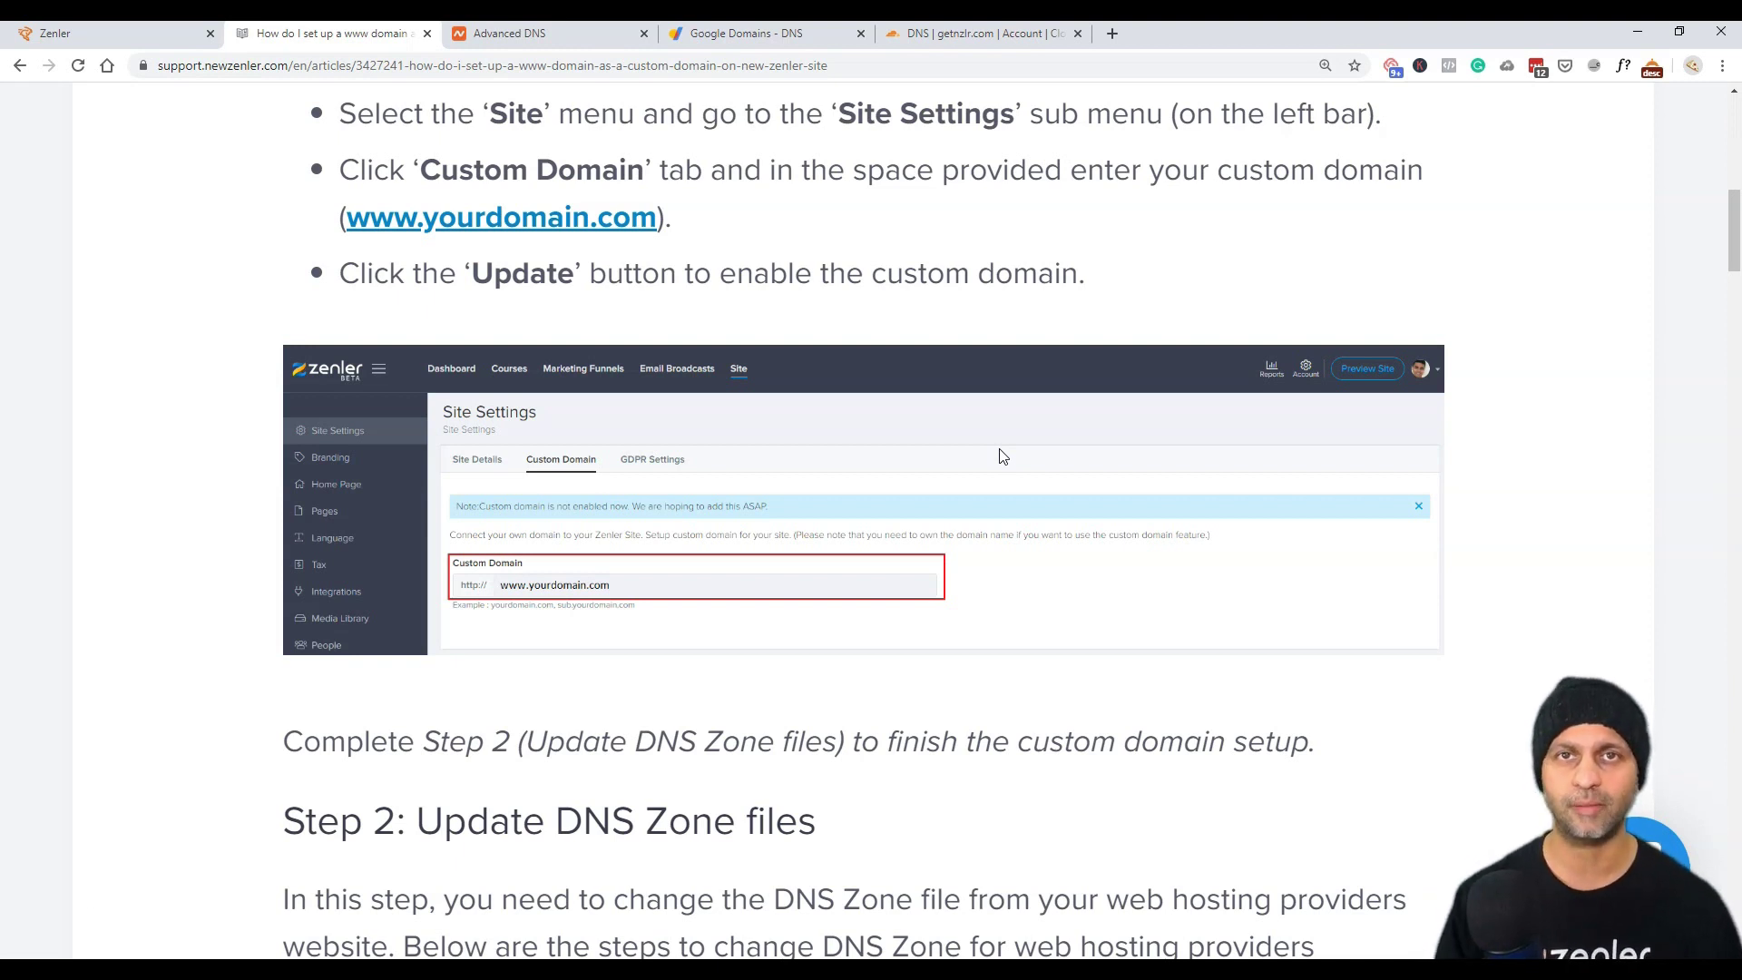
Zoom the article out to 150% and highlight the Namecheap sign-in step.
{"action": "scroll", "coordinate": [829, 778], "scroll_direction": "down", "scroll_amount": 4}
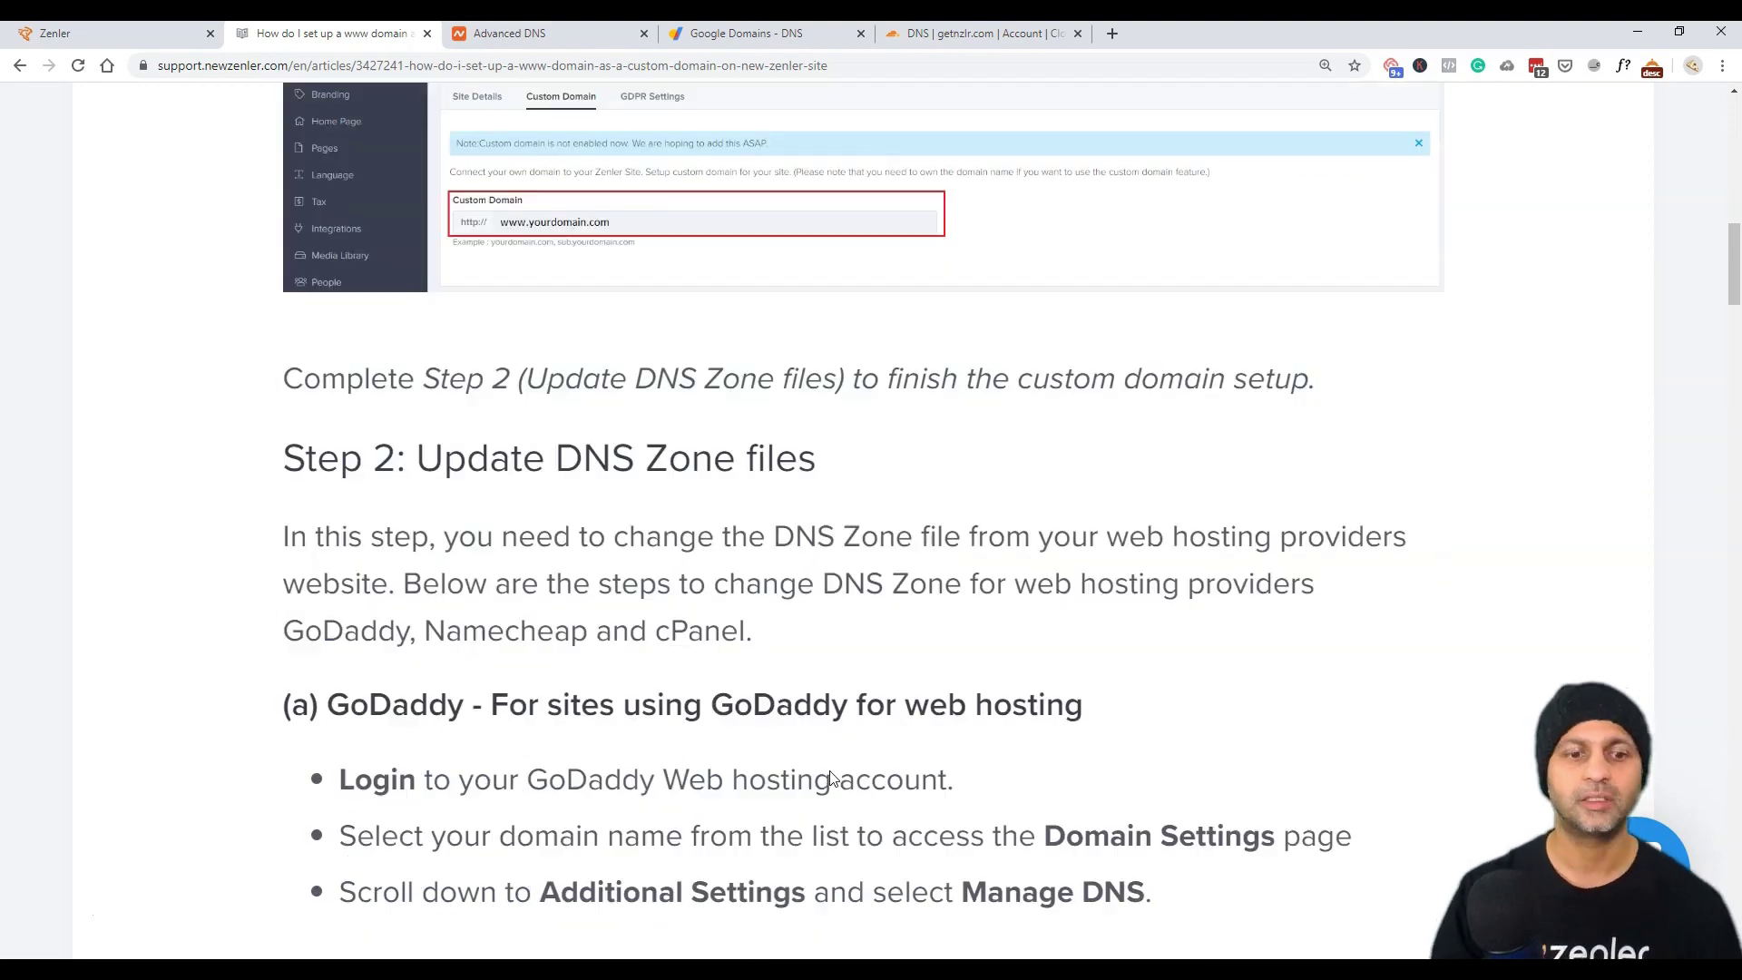
{"action": "key", "text": "ctrl+minus"}
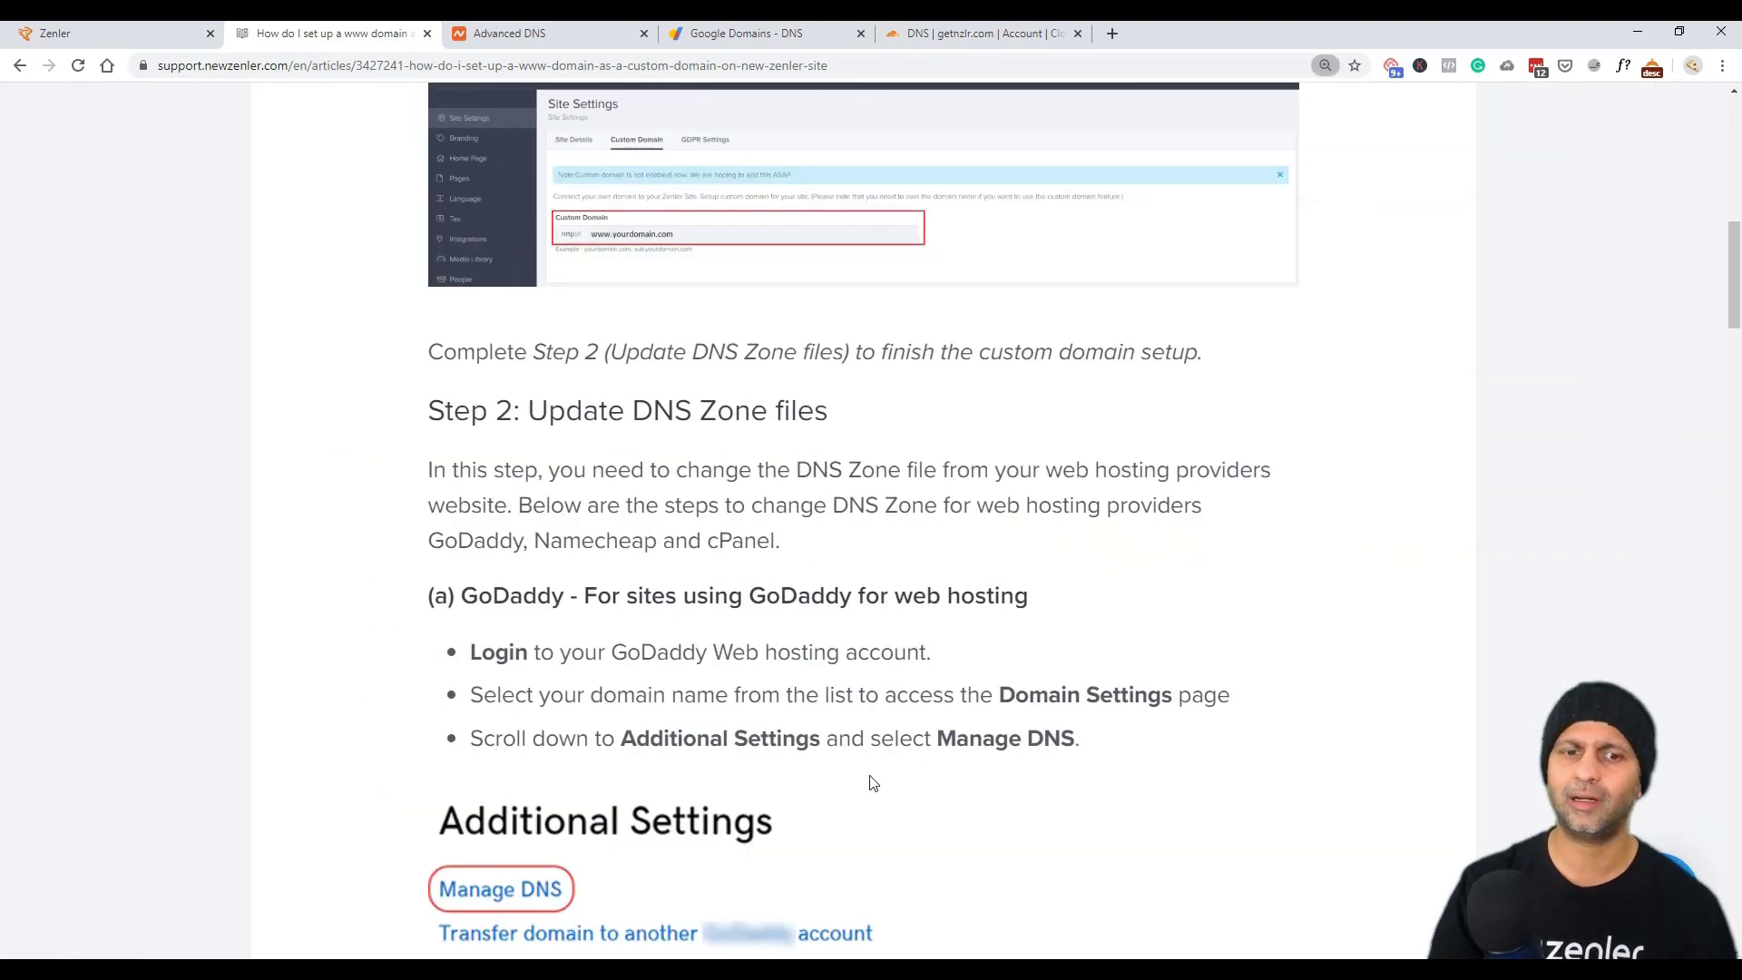
{"action": "scroll", "coordinate": [753, 499], "scroll_direction": "down", "scroll_amount": 4}
{"action": "scroll", "coordinate": [757, 495], "scroll_direction": "down", "scroll_amount": 20}
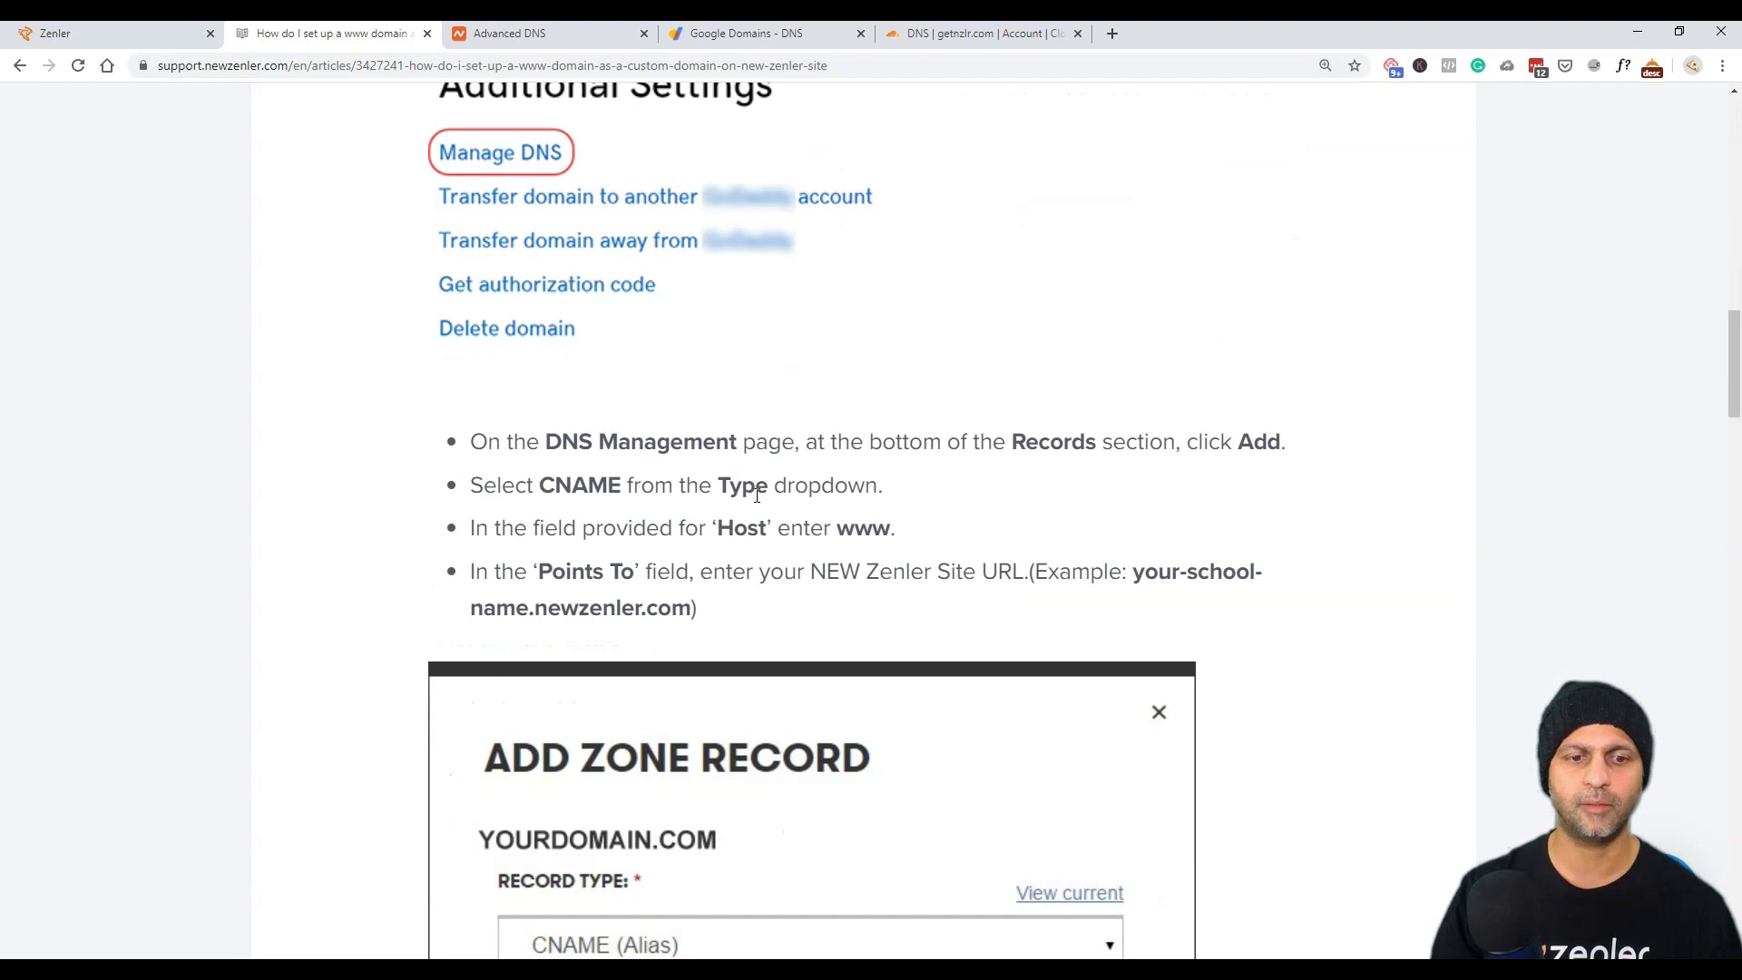
{"action": "scroll", "coordinate": [760, 503], "scroll_direction": "up", "scroll_amount": 7}
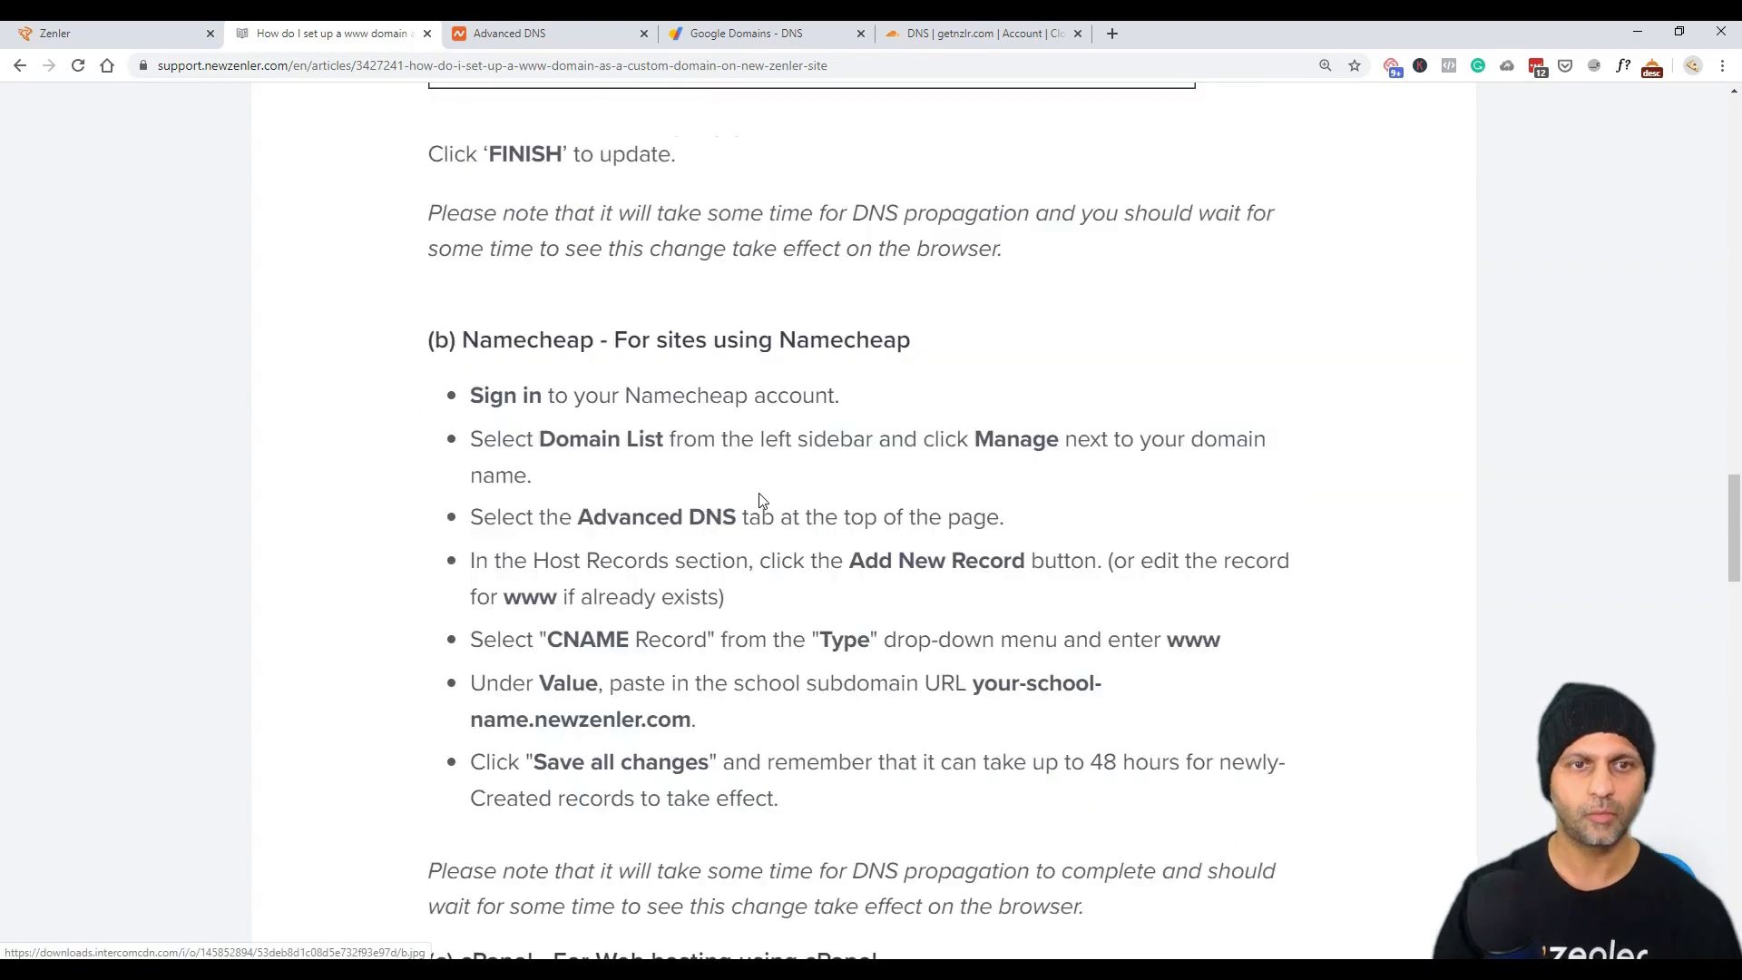
{"action": "scroll", "coordinate": [766, 509], "scroll_direction": "down", "scroll_amount": 2}
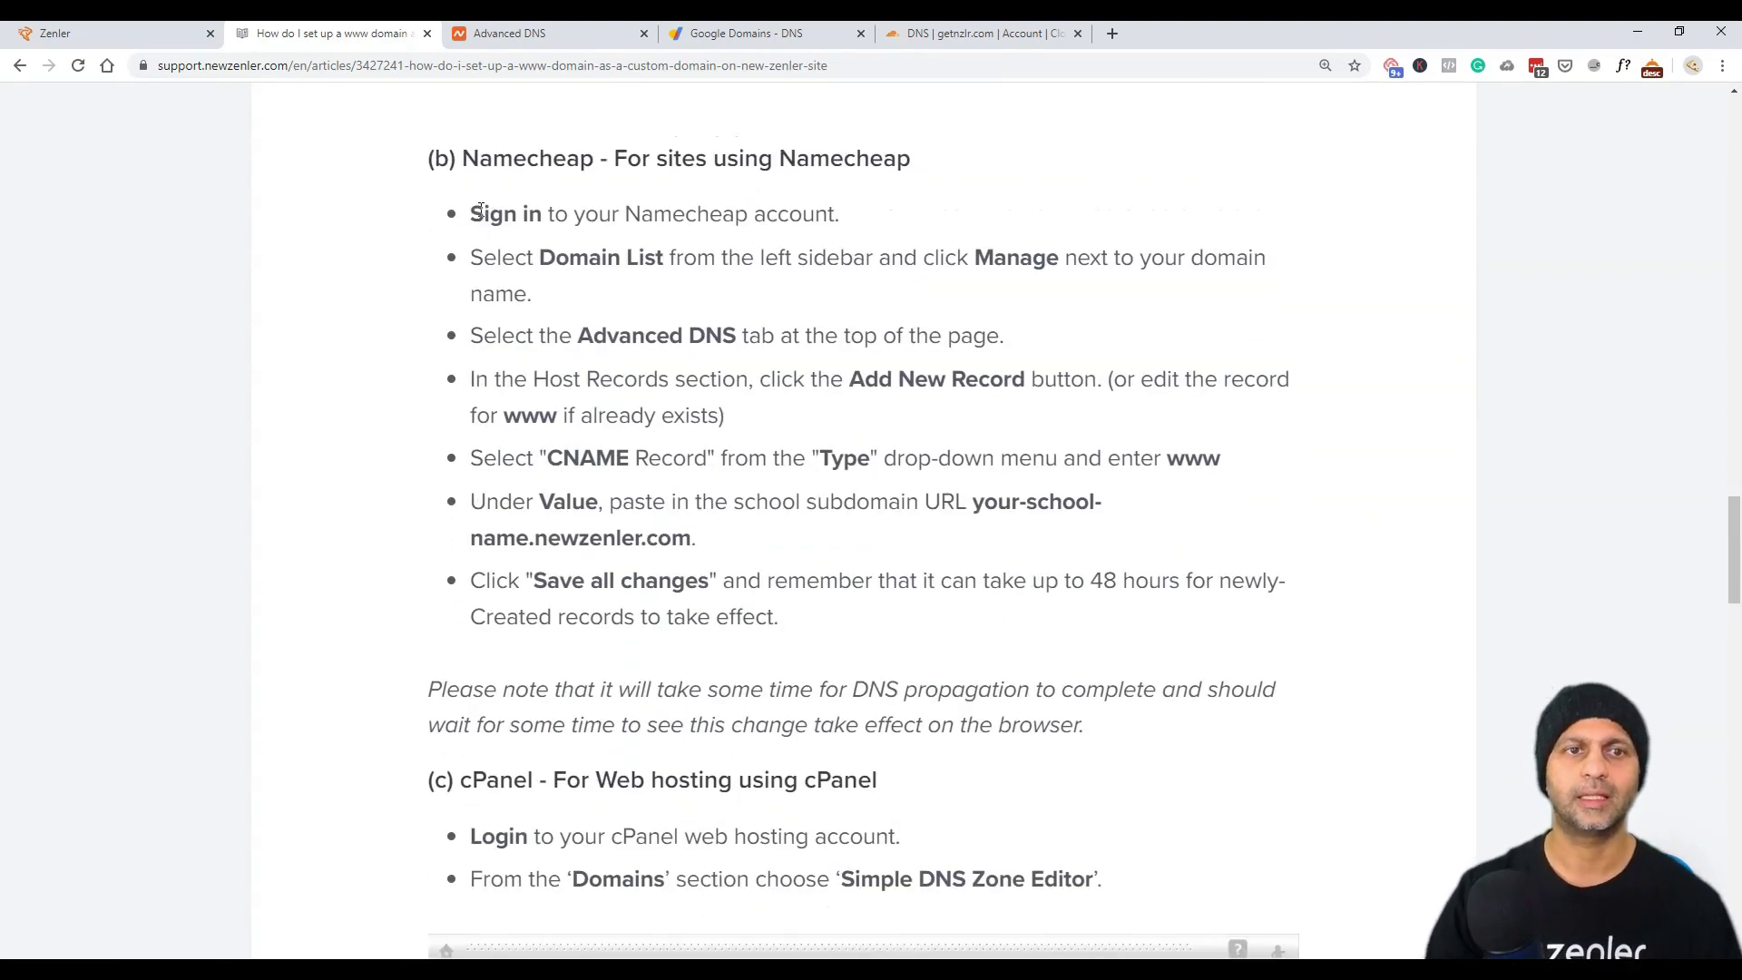
{"action": "left_click_drag", "start_coordinate": [486, 206], "coordinate": [793, 221]}
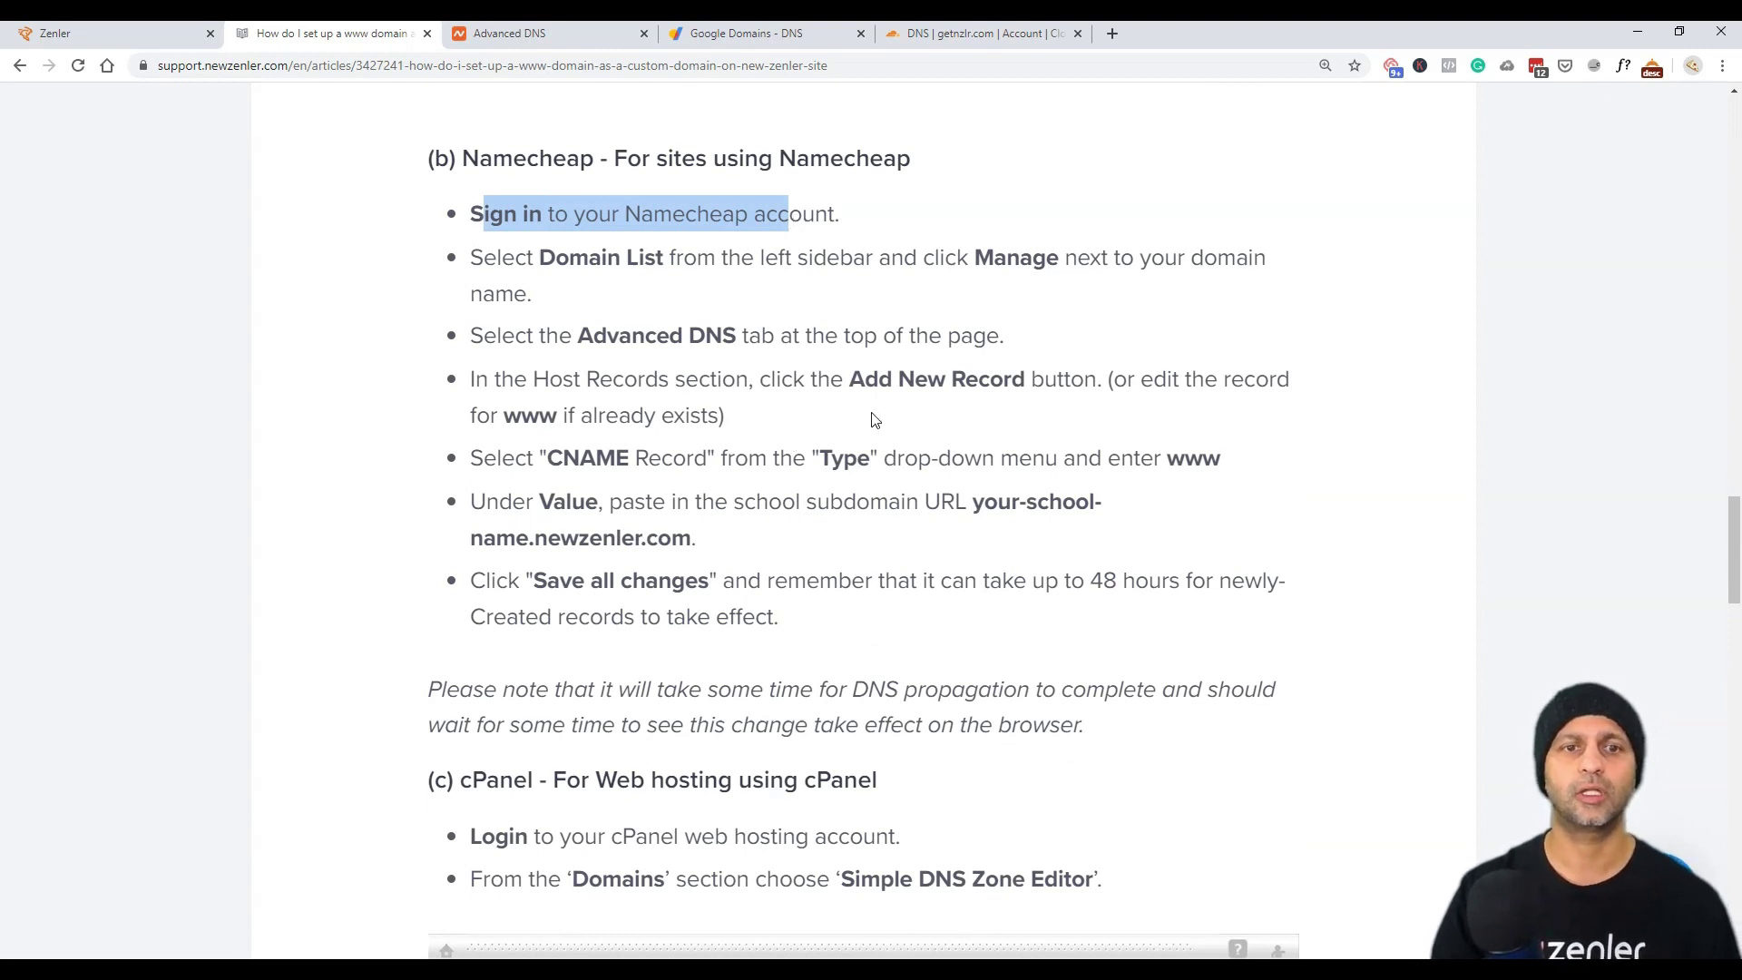
On reviewconvertri.com's Namecheap Advanced DNS page, add a new host record row of type CNAME Record.
{"action": "left_click", "coordinate": [562, 36]}
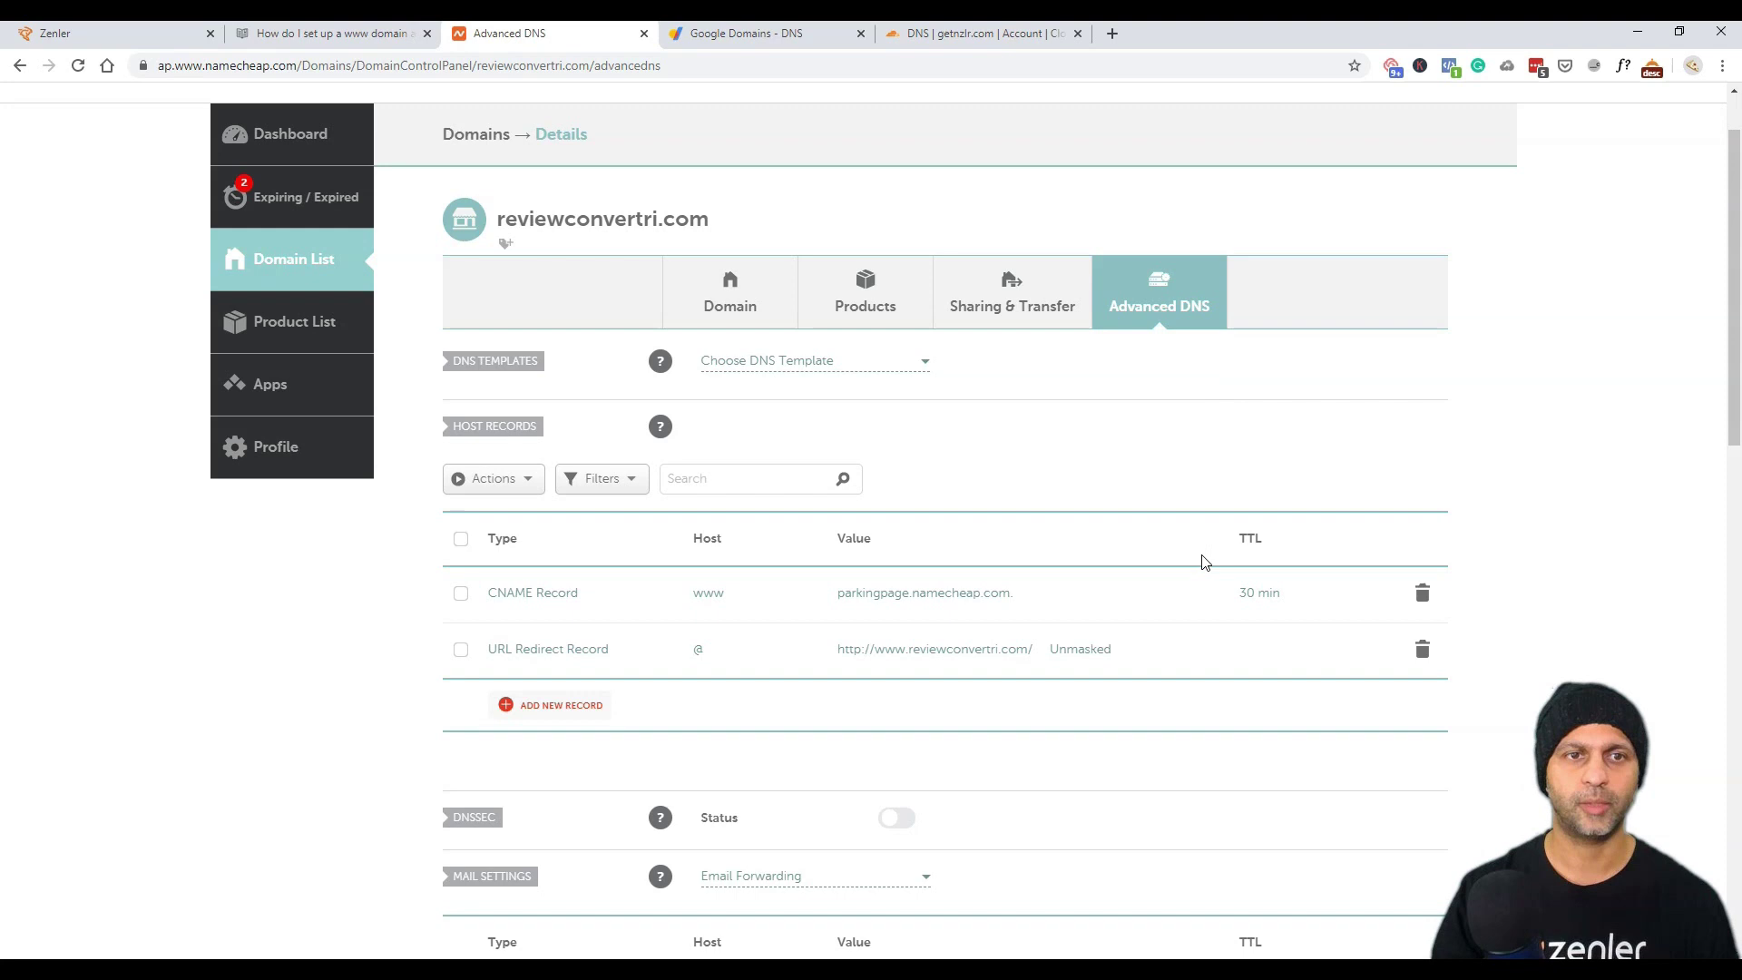
{"action": "scroll", "coordinate": [1213, 504], "scroll_direction": "up", "scroll_amount": 1}
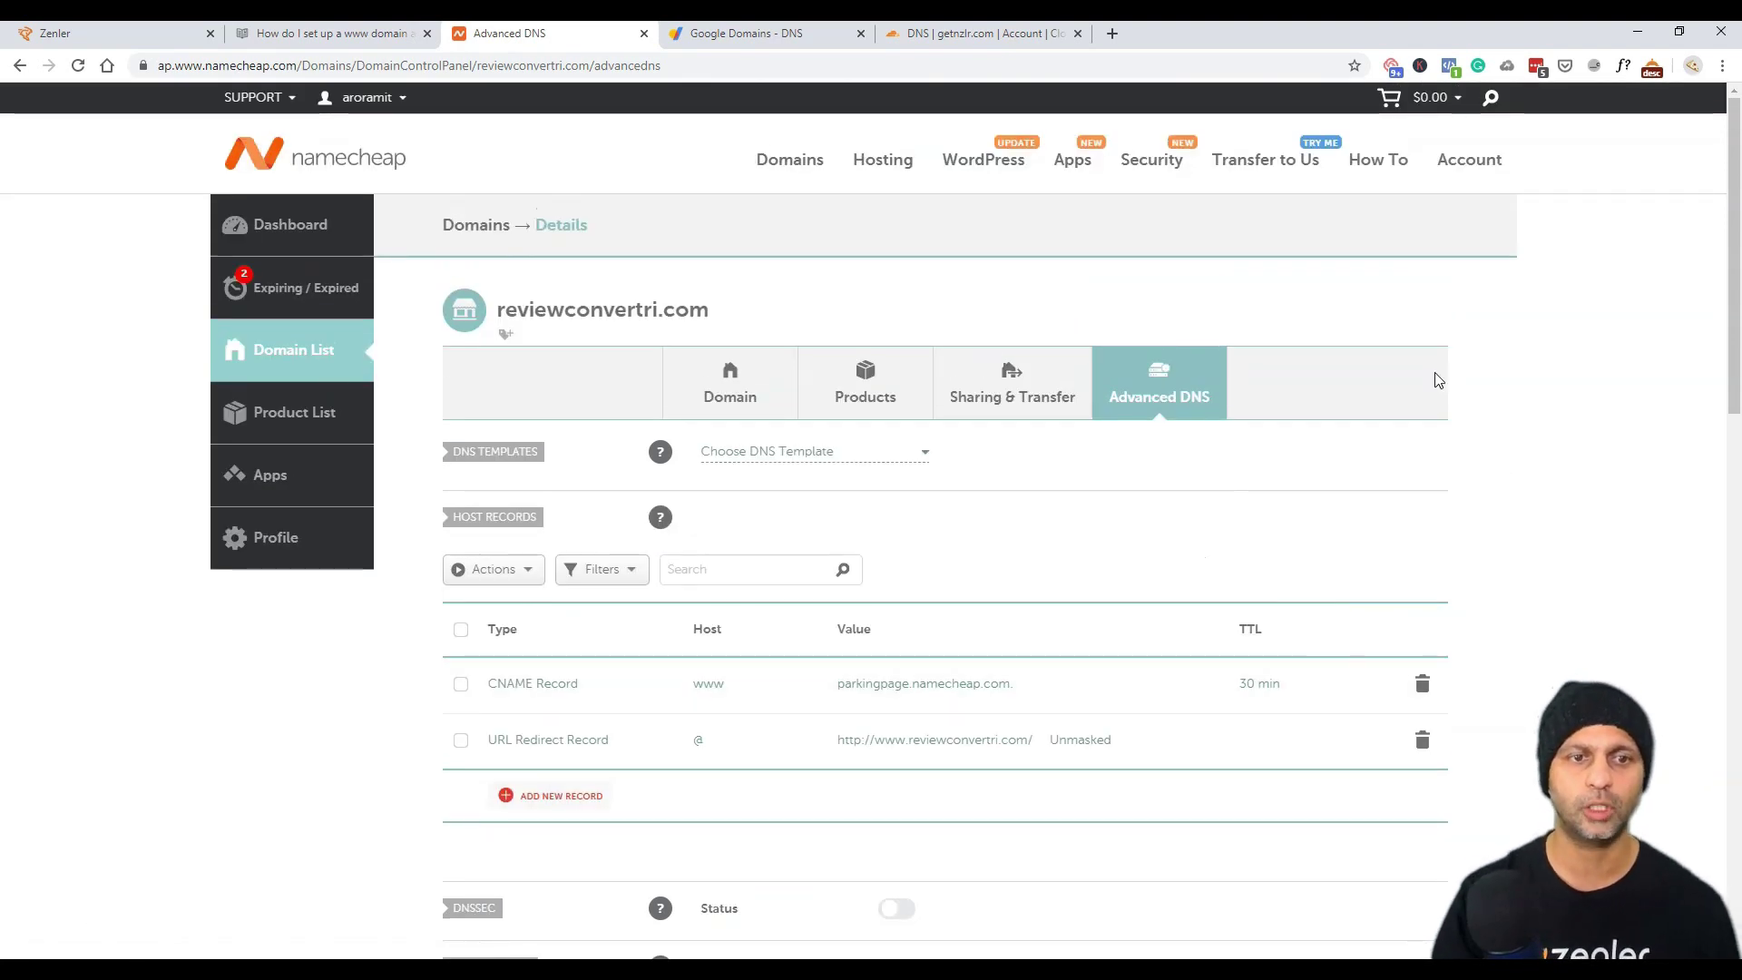
{"action": "left_click_drag", "start_coordinate": [726, 329], "coordinate": [497, 309]}
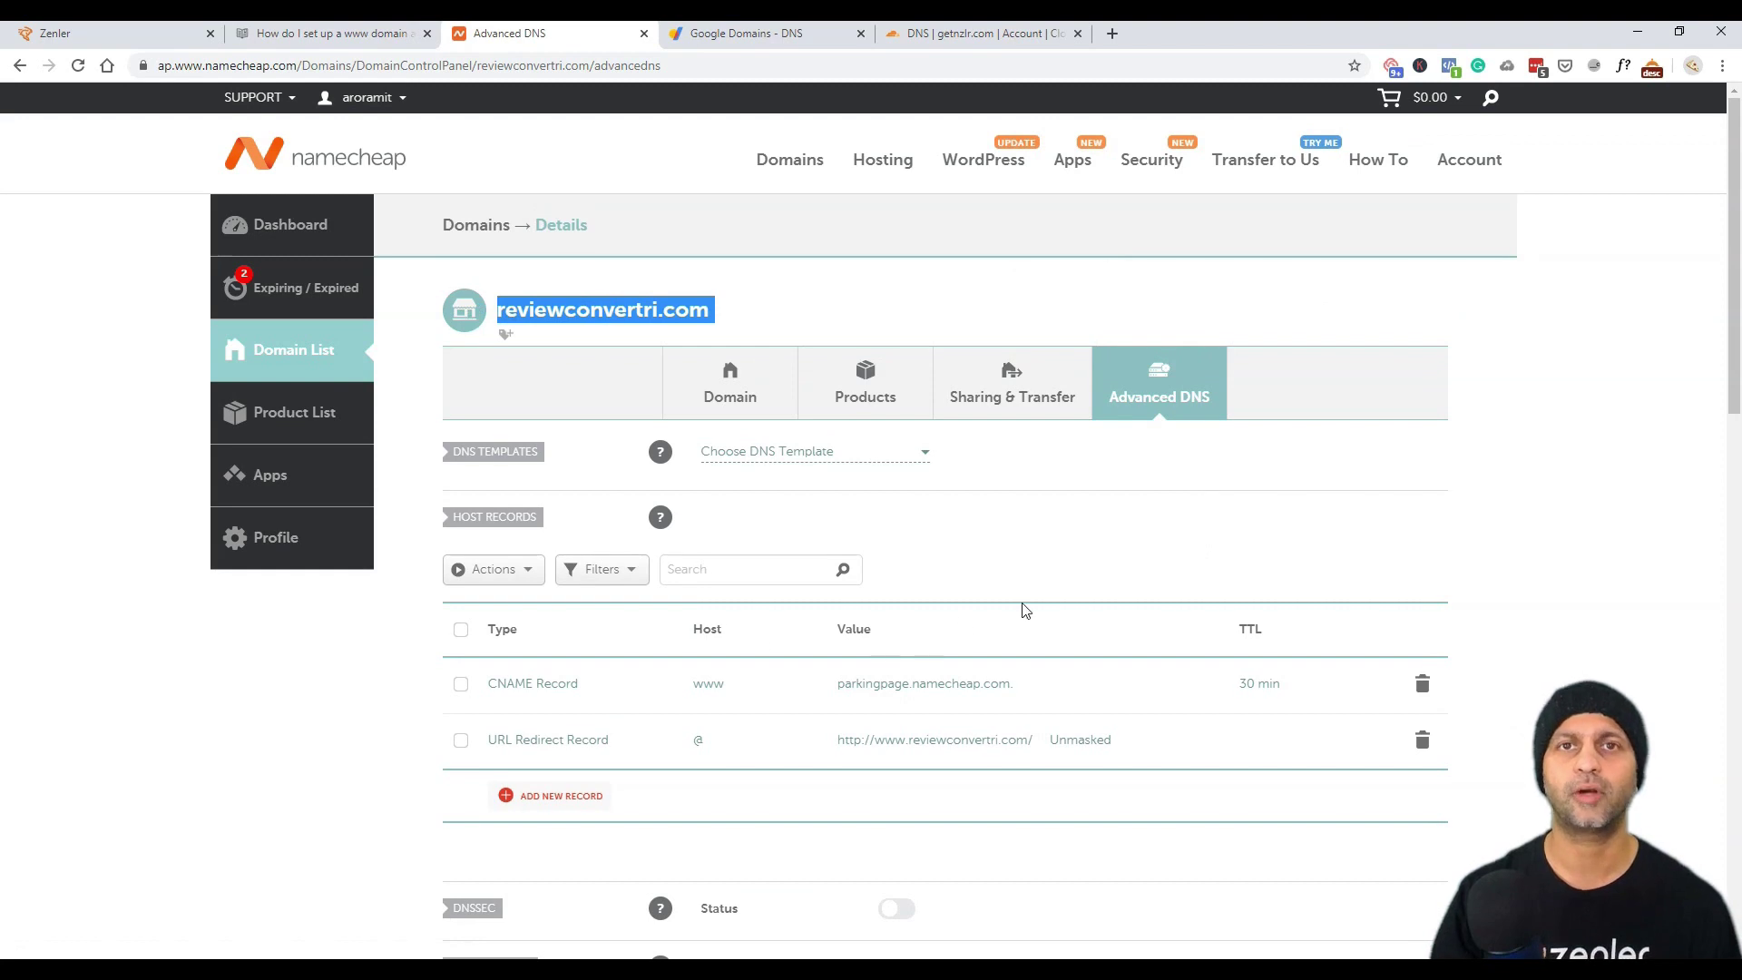
{"action": "scroll", "coordinate": [1021, 610], "scroll_direction": "down", "scroll_amount": 2}
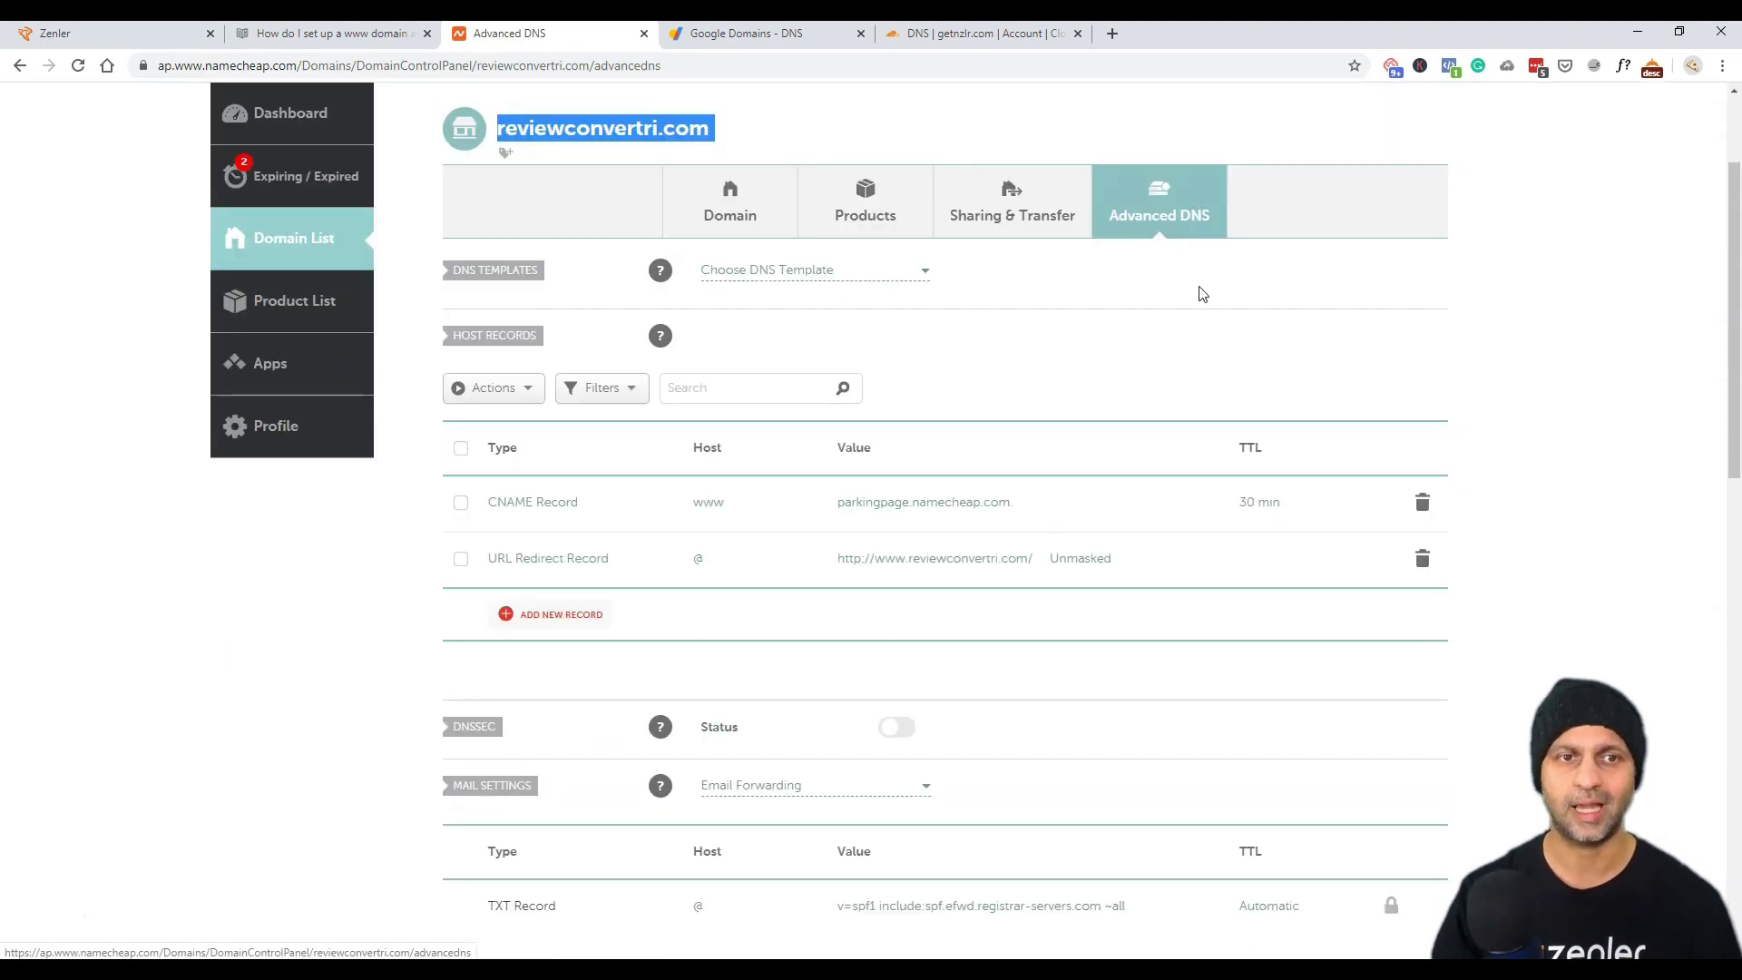
{"action": "scroll", "coordinate": [1210, 236], "scroll_direction": "down", "scroll_amount": 1}
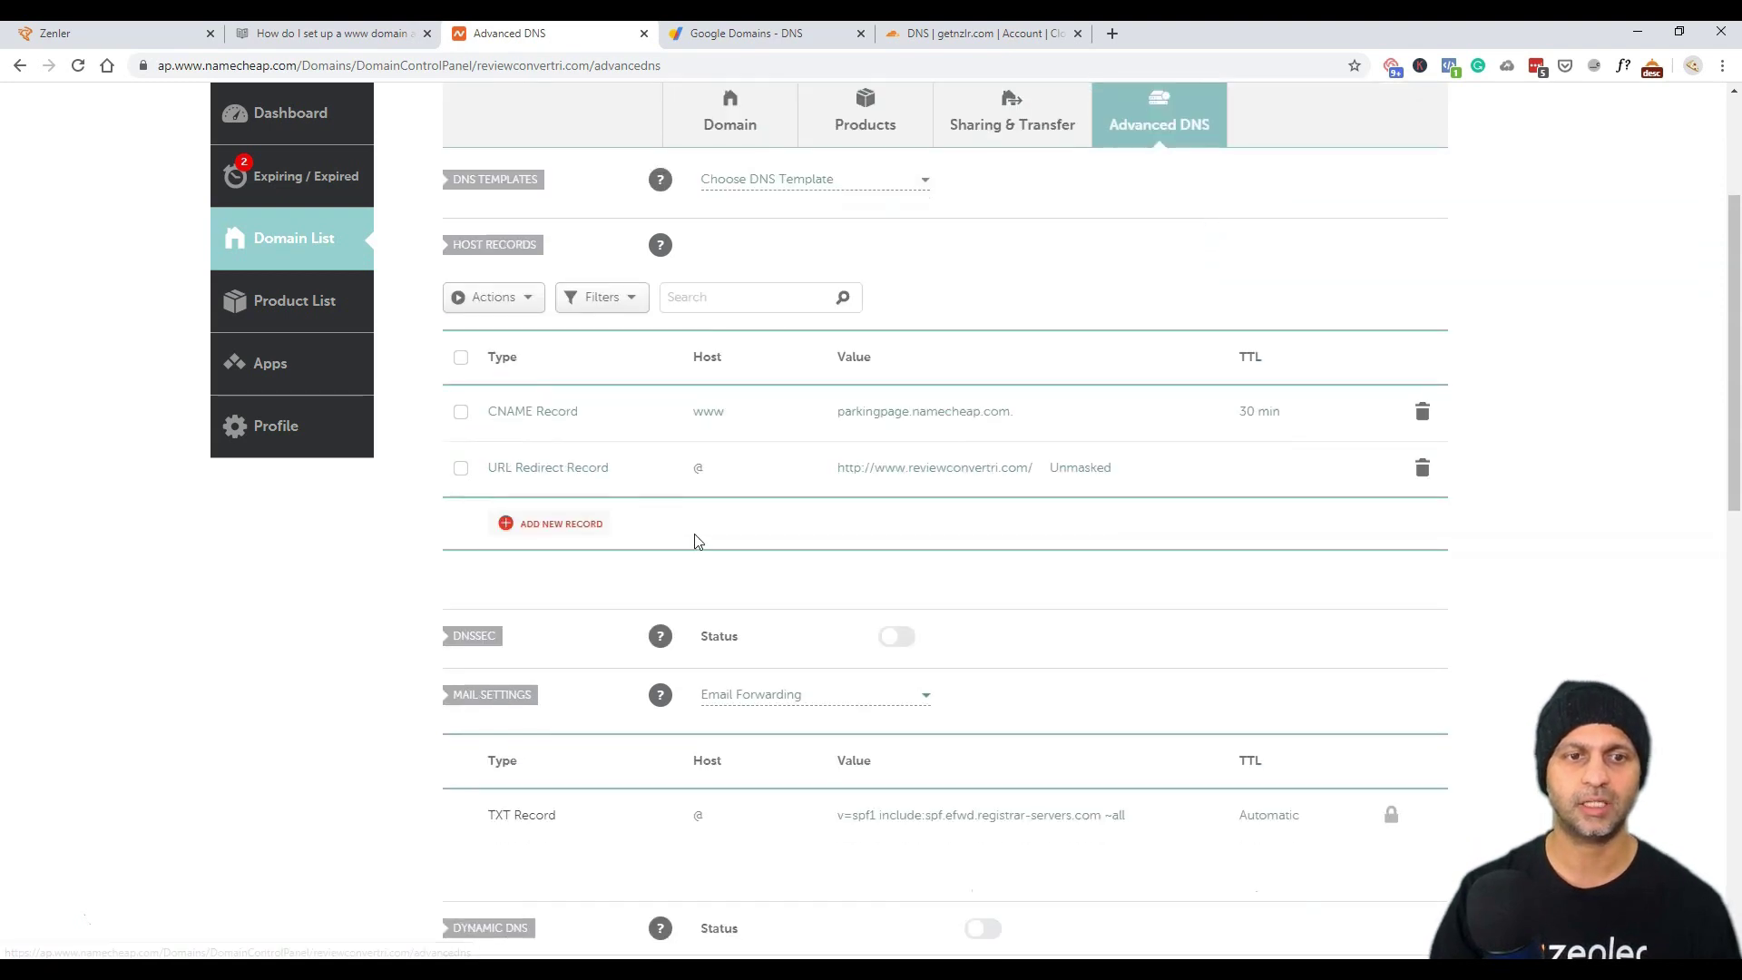
{"action": "left_click", "coordinate": [574, 539]}
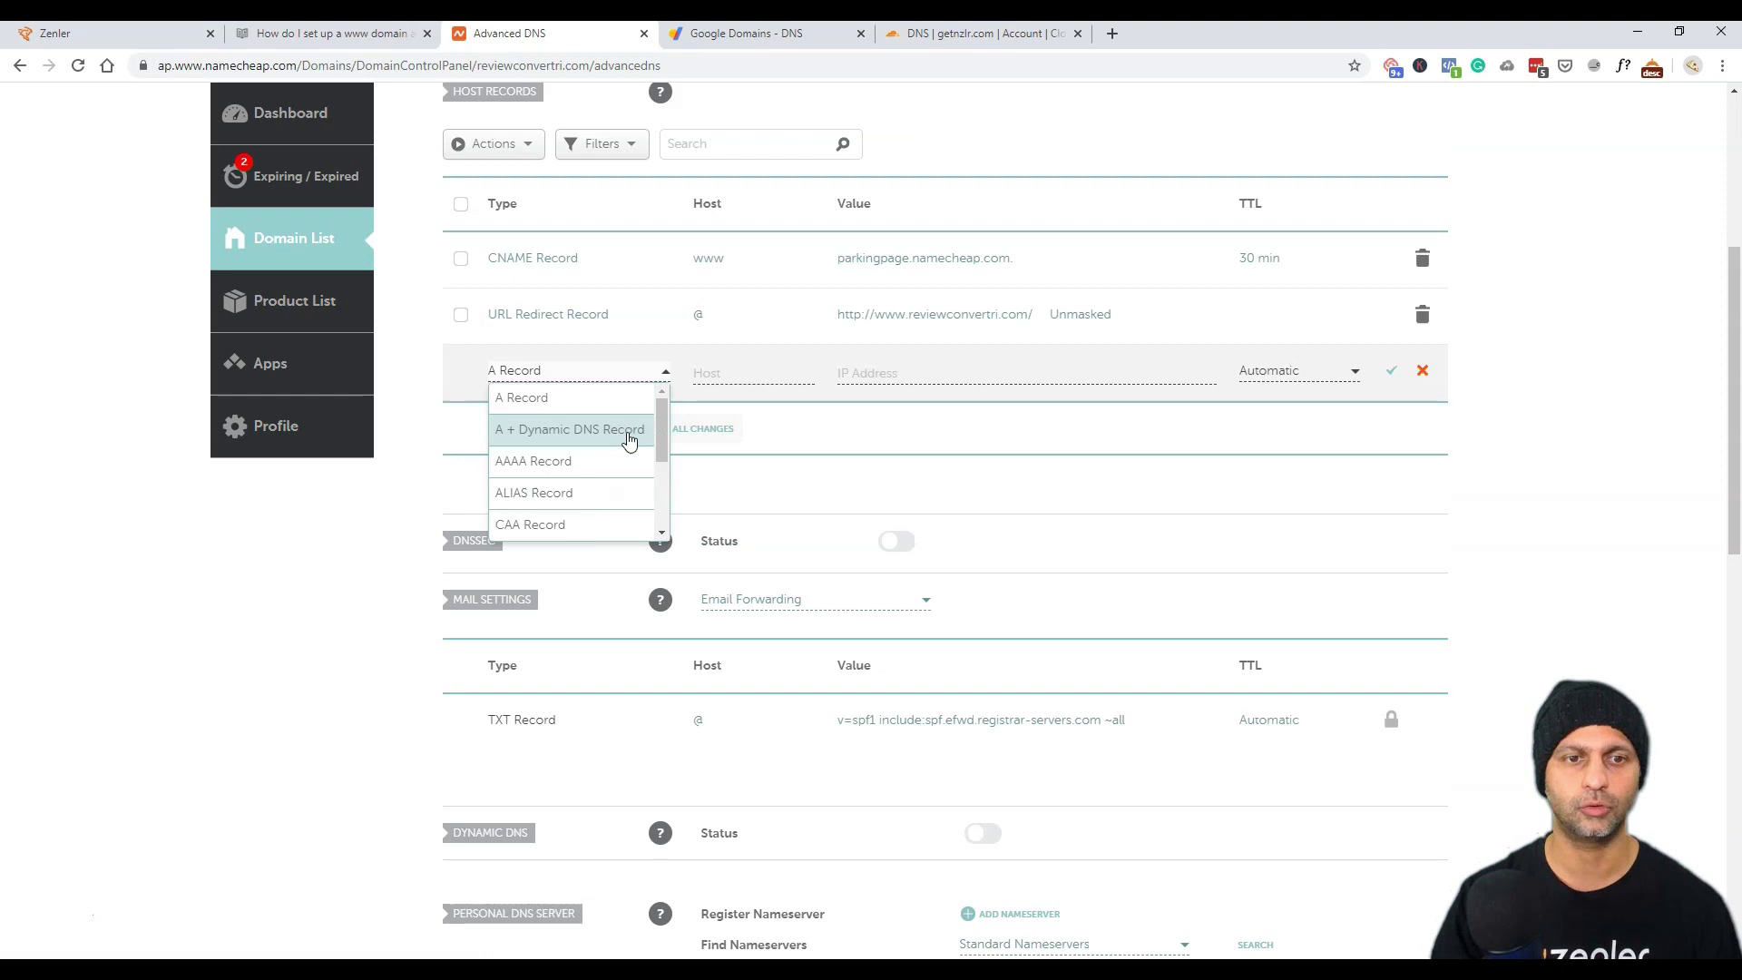
{"action": "scroll", "coordinate": [617, 445], "scroll_direction": "down", "scroll_amount": 3}
{"action": "left_click", "coordinate": [548, 465]}
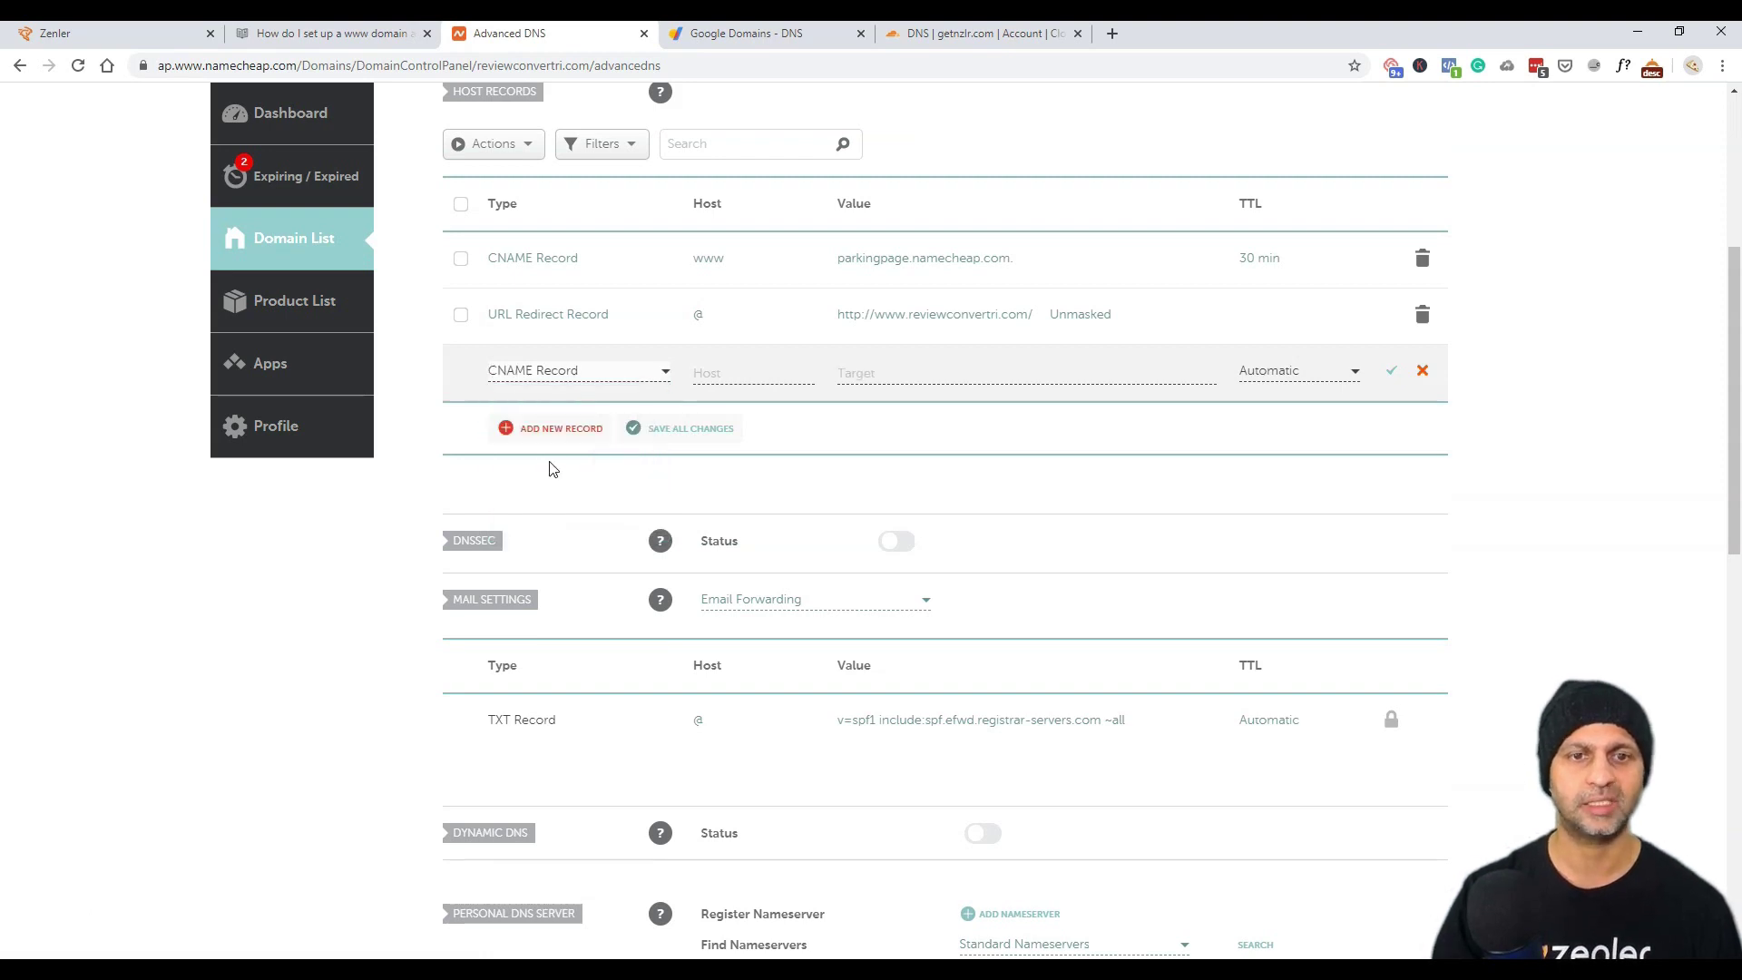
{"action": "left_click", "coordinate": [739, 381]}
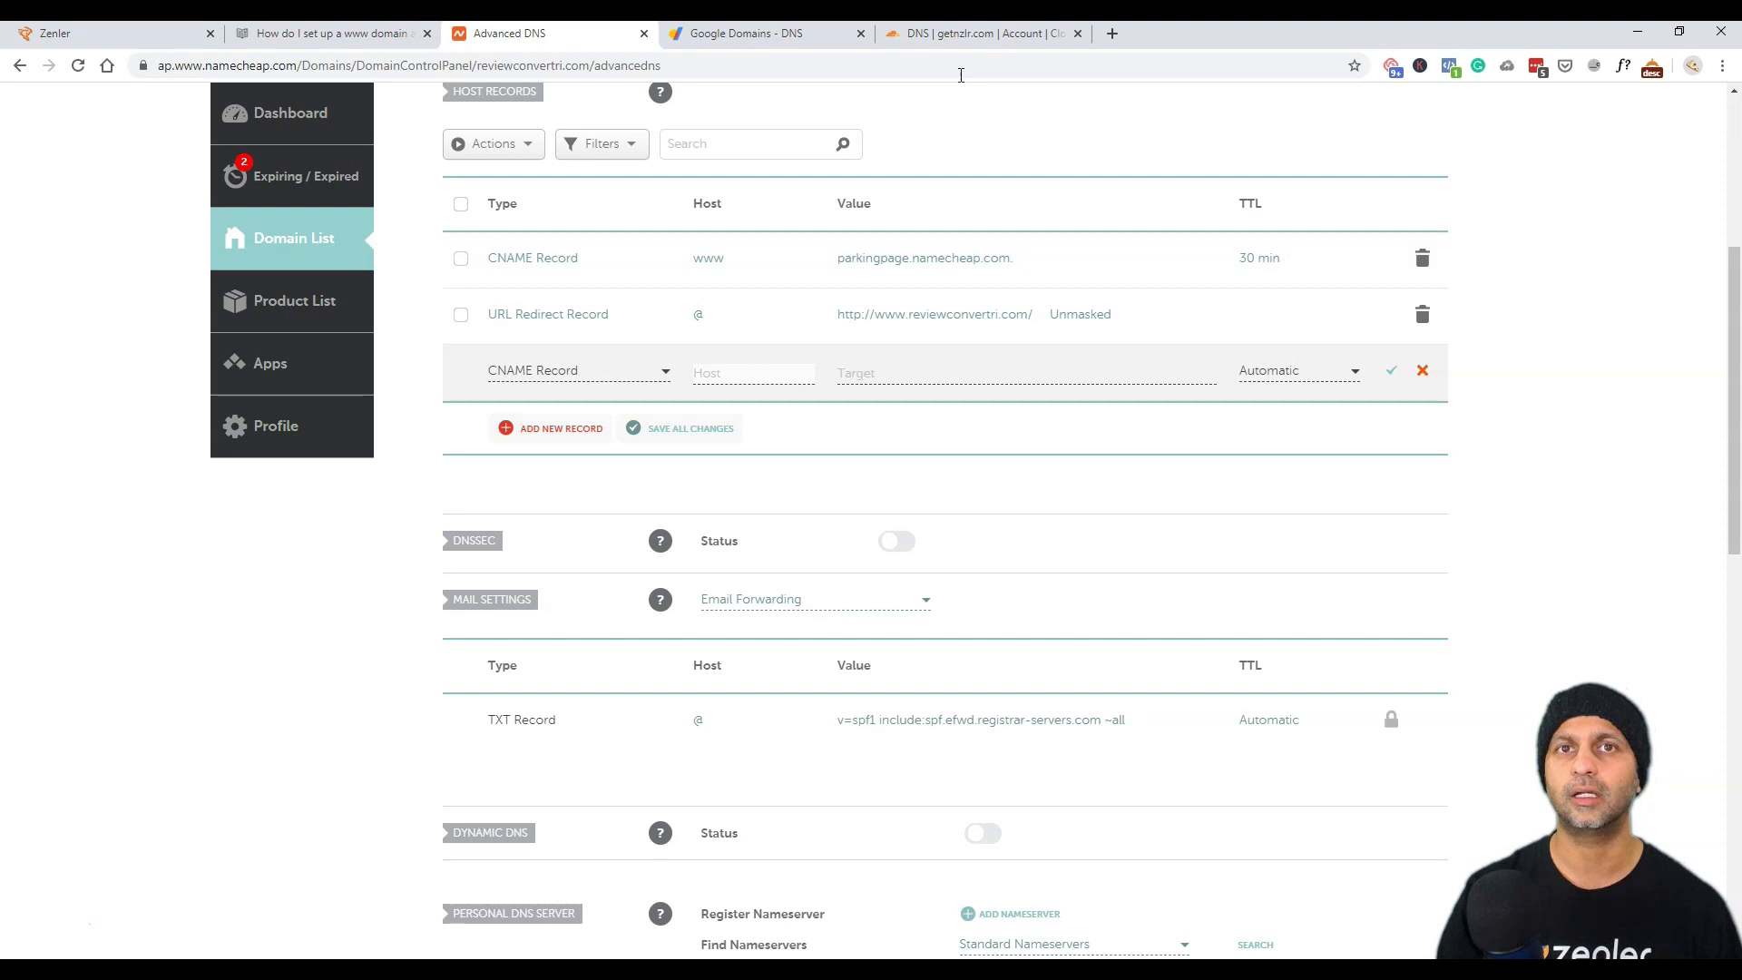
Enter learn as the new record's host, checking Cloudflare's existing learn CNAME for reference.
{"action": "left_click", "coordinate": [975, 37]}
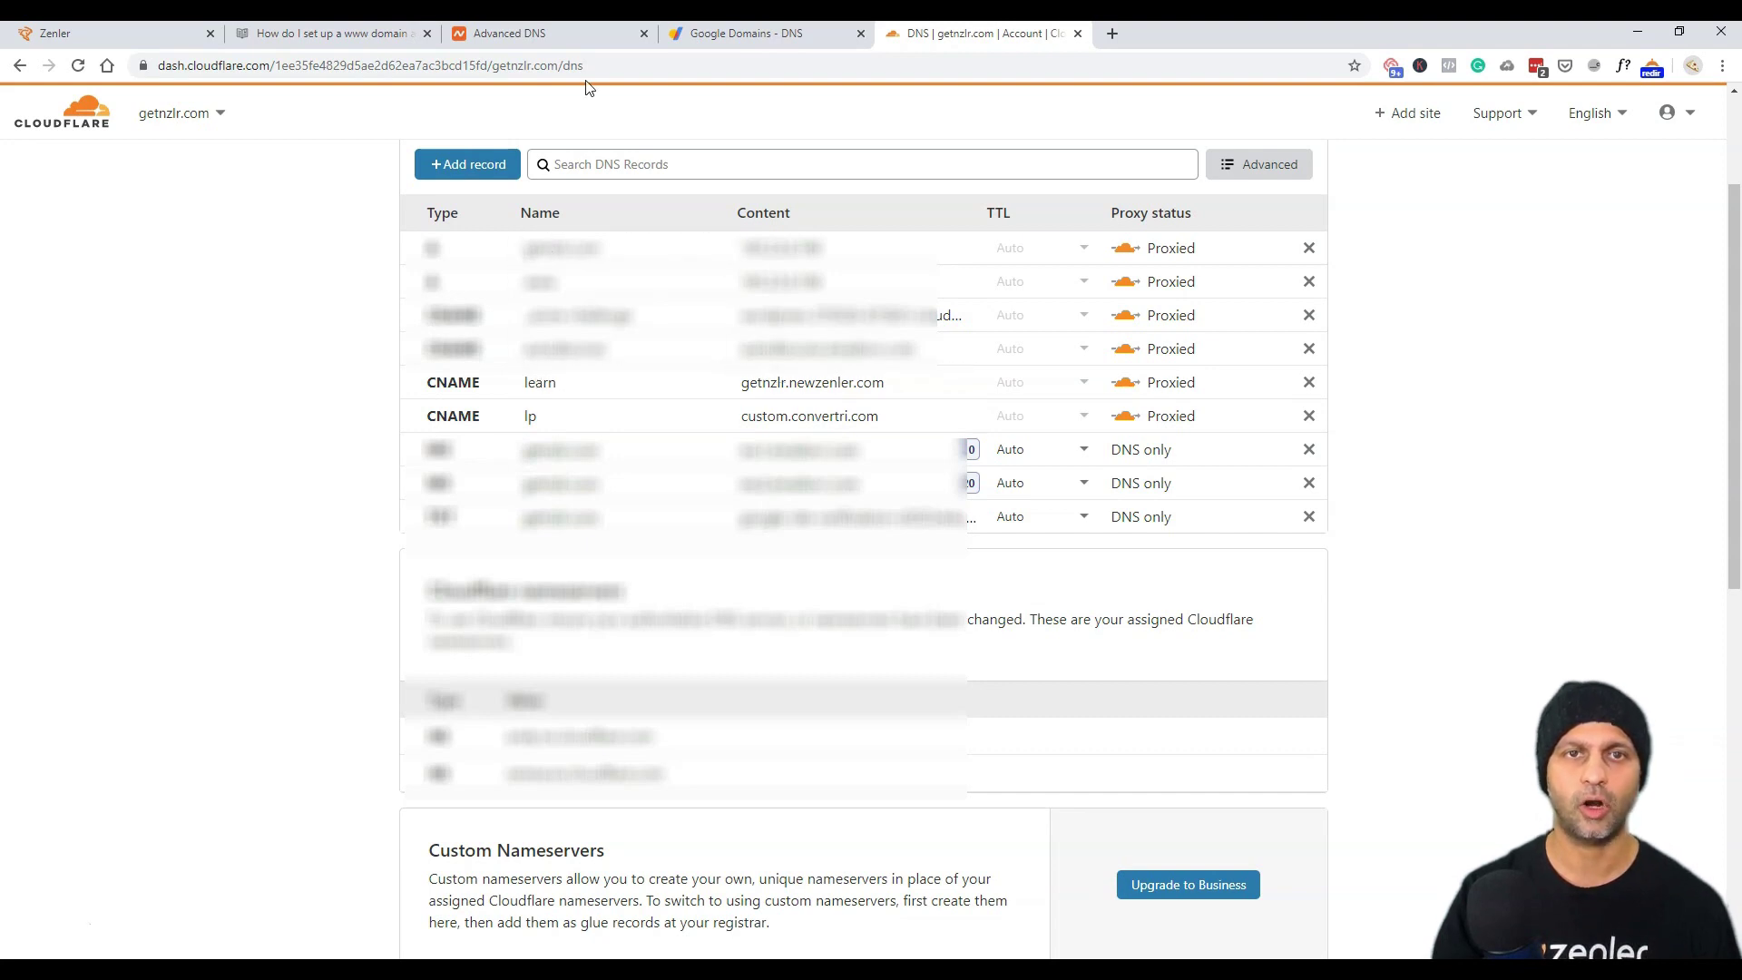
{"action": "left_click", "coordinate": [509, 32]}
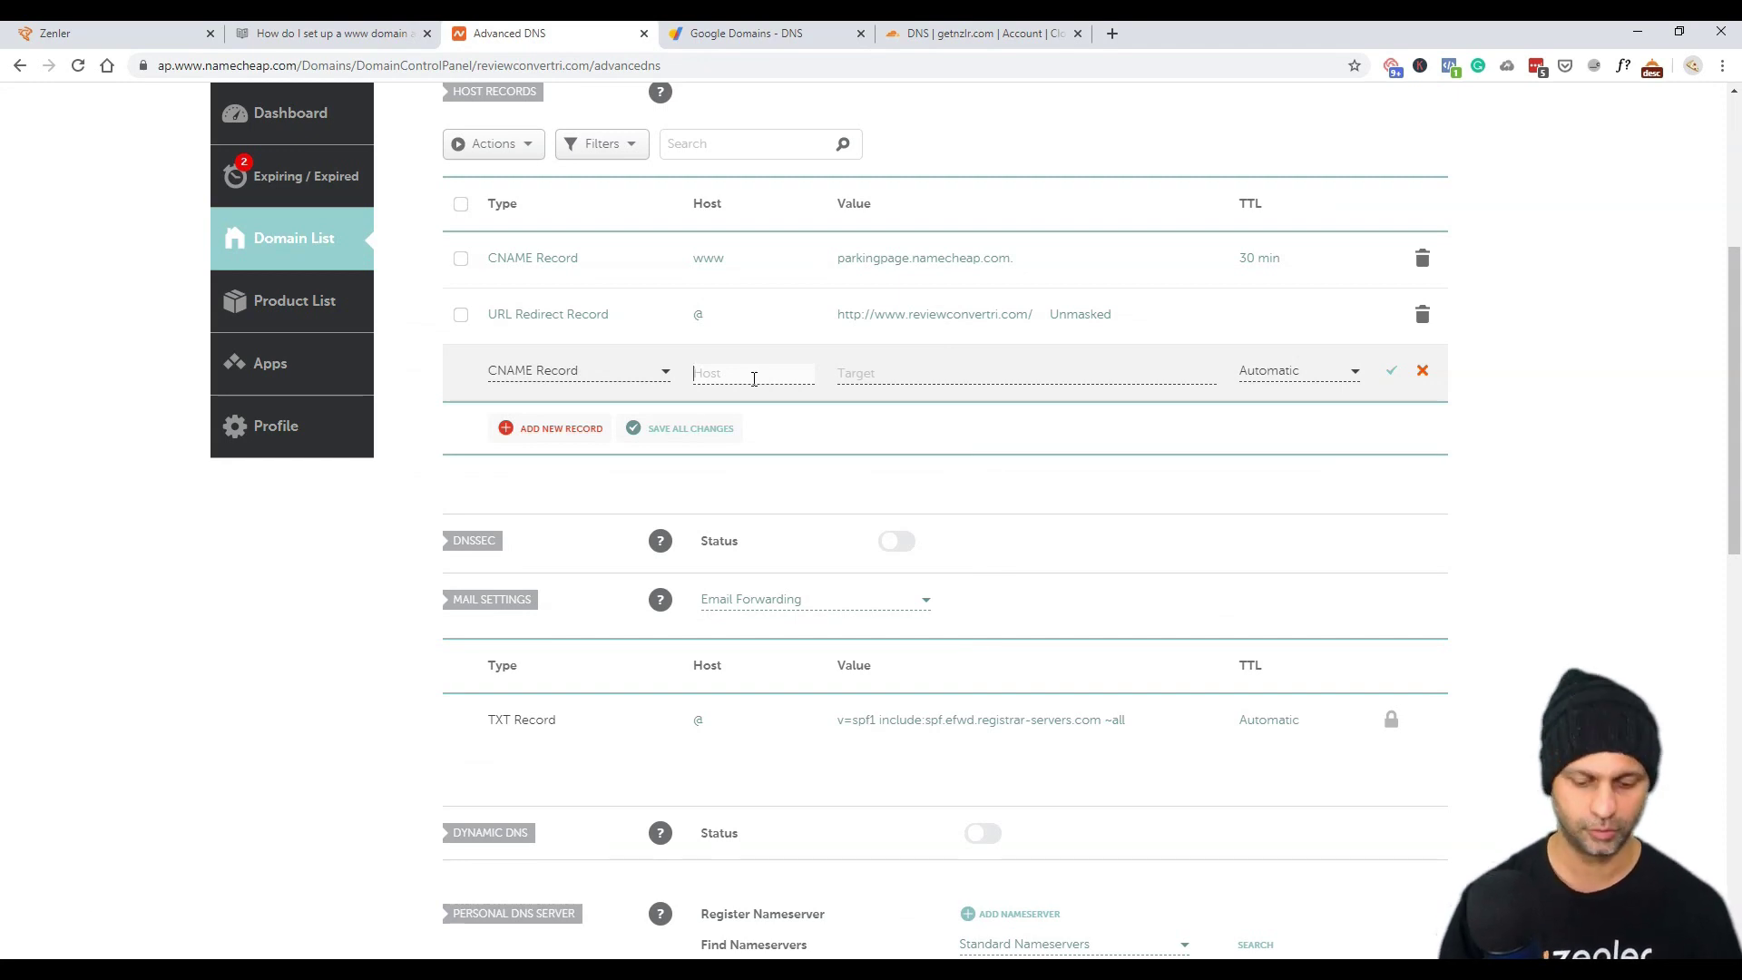
{"action": "type", "text": "learn"}
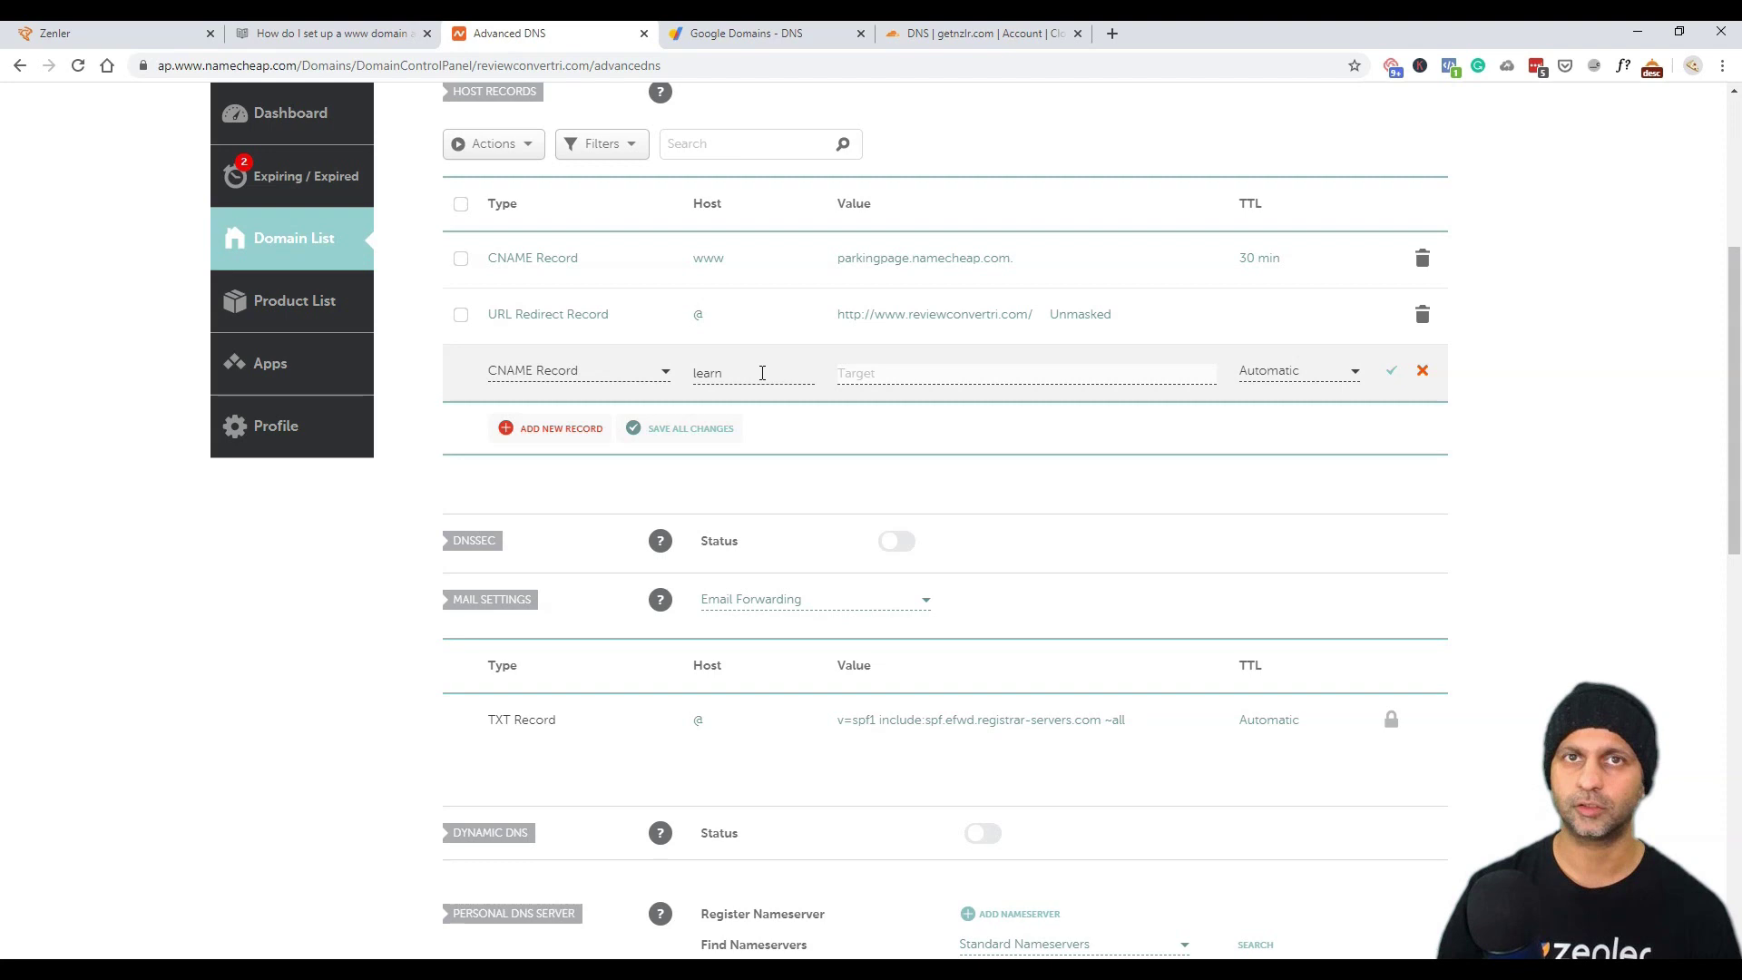
{"action": "left_click", "coordinate": [967, 33]}
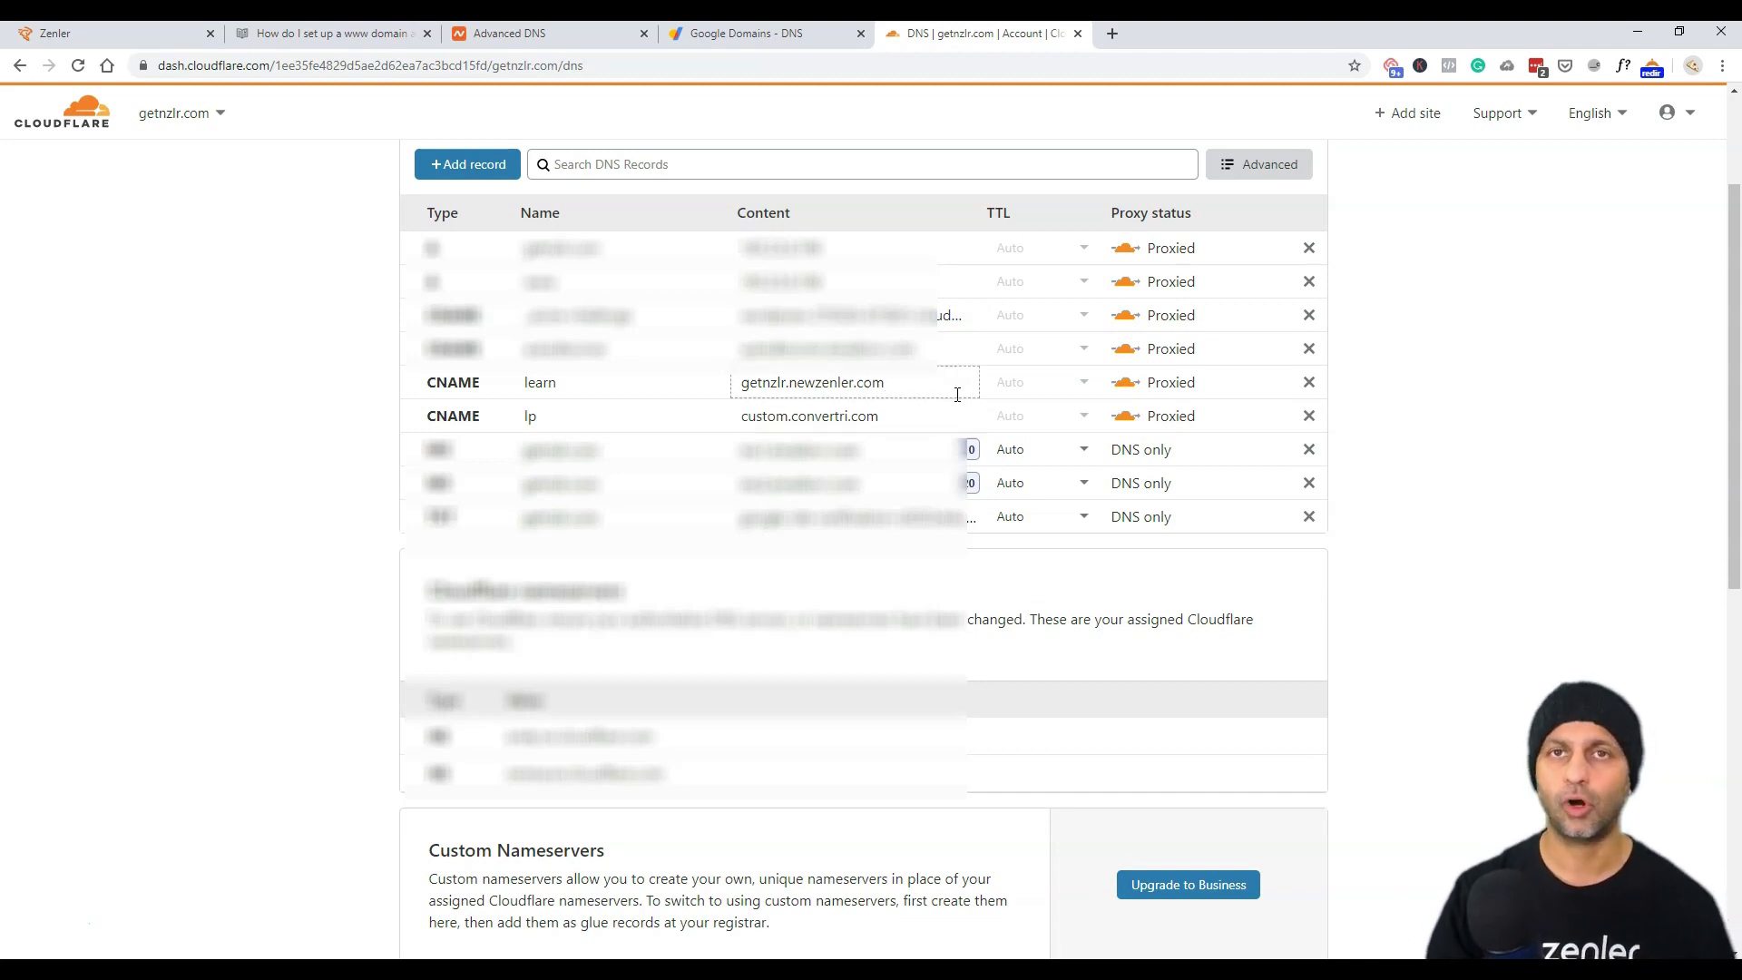
Copy getnzlr.newzenler.com from the Zenler address bar and paste it as the learn record's Value.
{"action": "left_click", "coordinate": [108, 34]}
{"action": "left_click", "coordinate": [251, 68]}
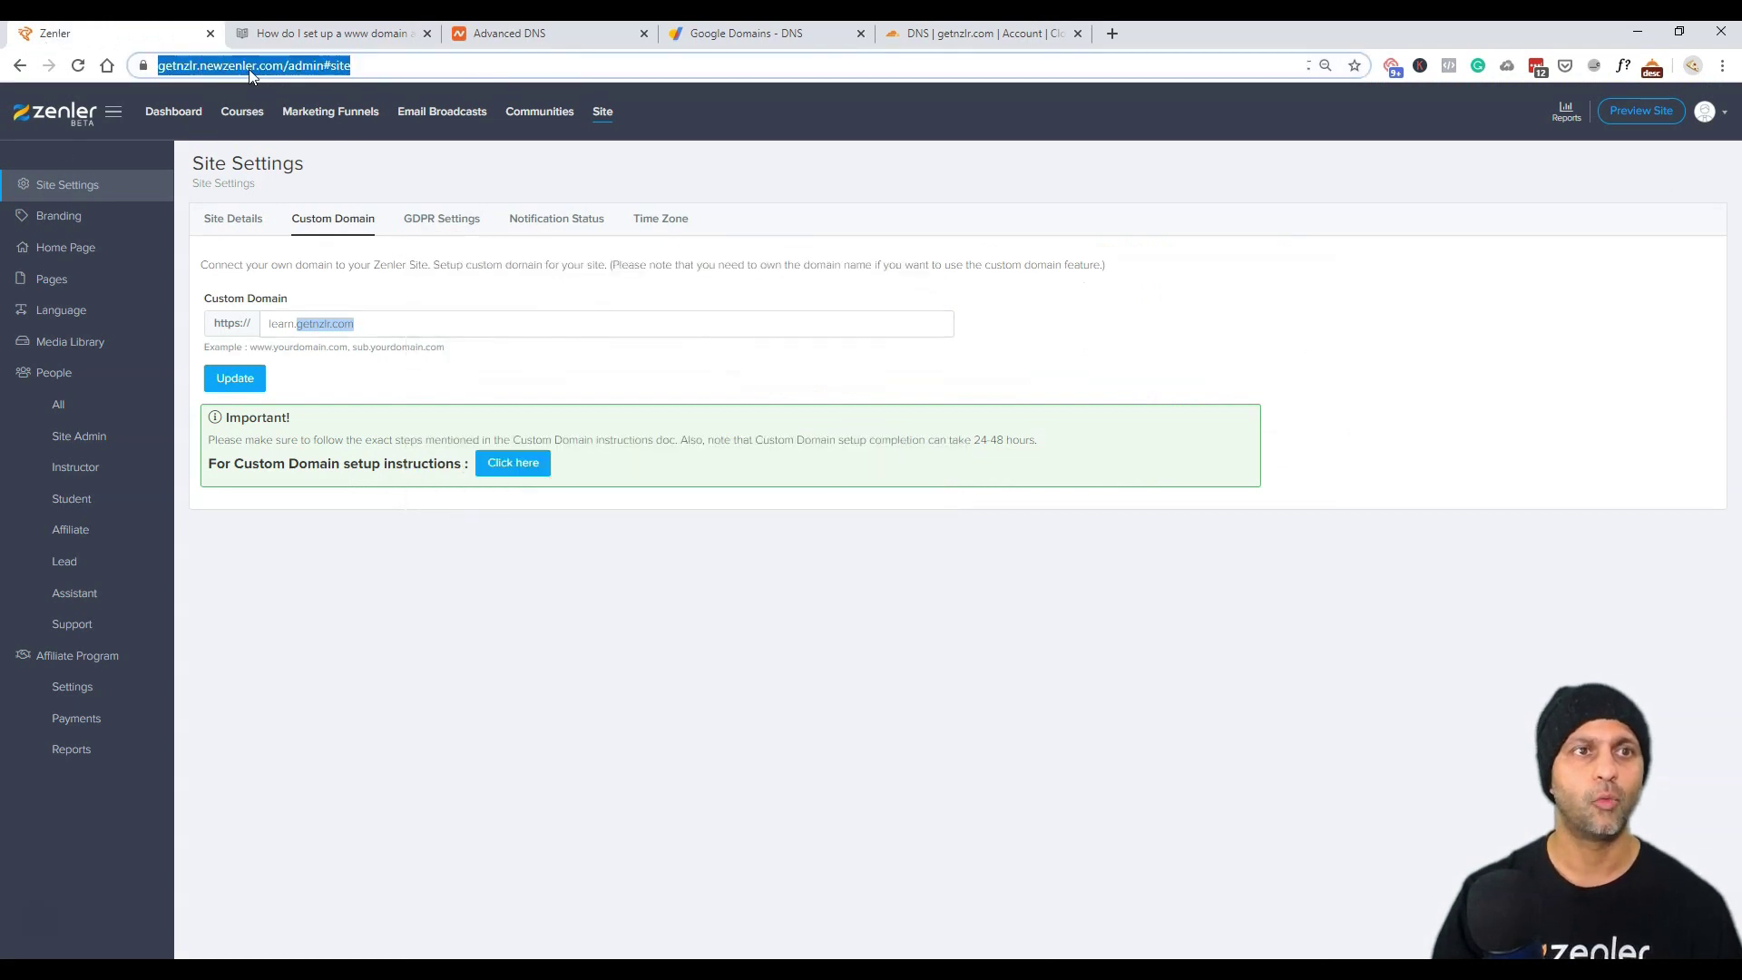
{"action": "left_click", "coordinate": [271, 68]}
{"action": "left_click_drag", "start_coordinate": [325, 66], "coordinate": [201, 65]}
{"action": "key", "text": "ctrl+c"}
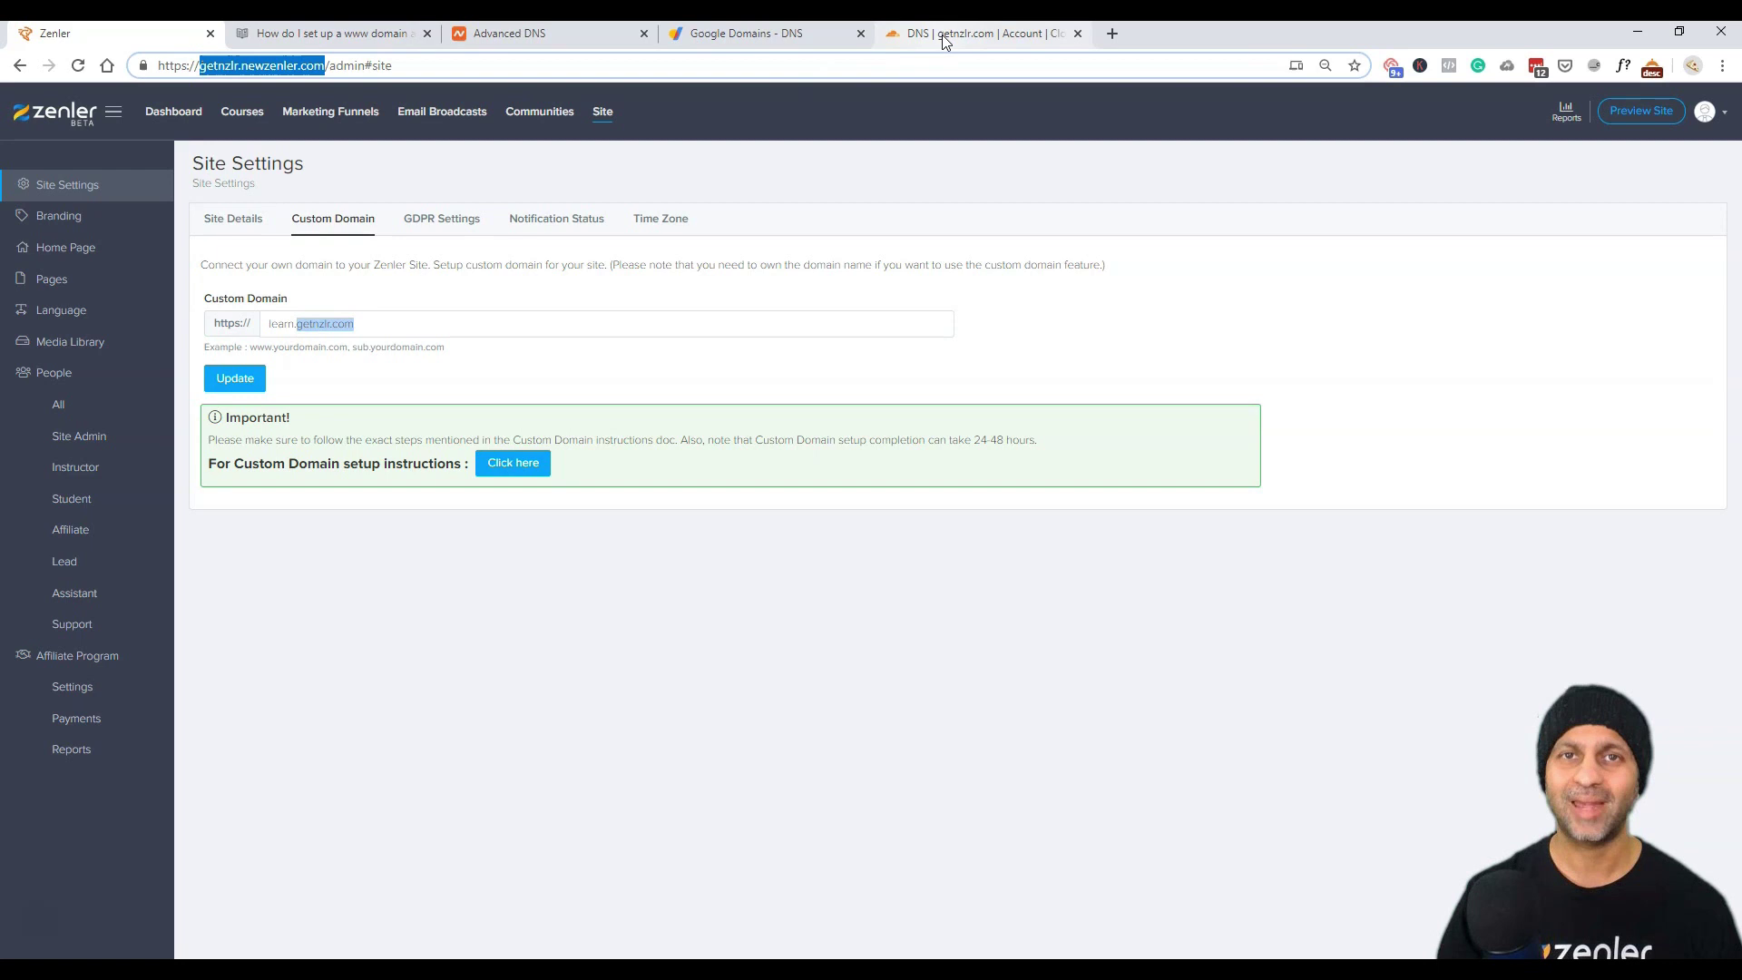
{"action": "left_click", "coordinate": [420, 34]}
{"action": "left_click", "coordinate": [509, 33]}
{"action": "left_click", "coordinate": [947, 379]}
{"action": "key", "text": "ctrl+v"}
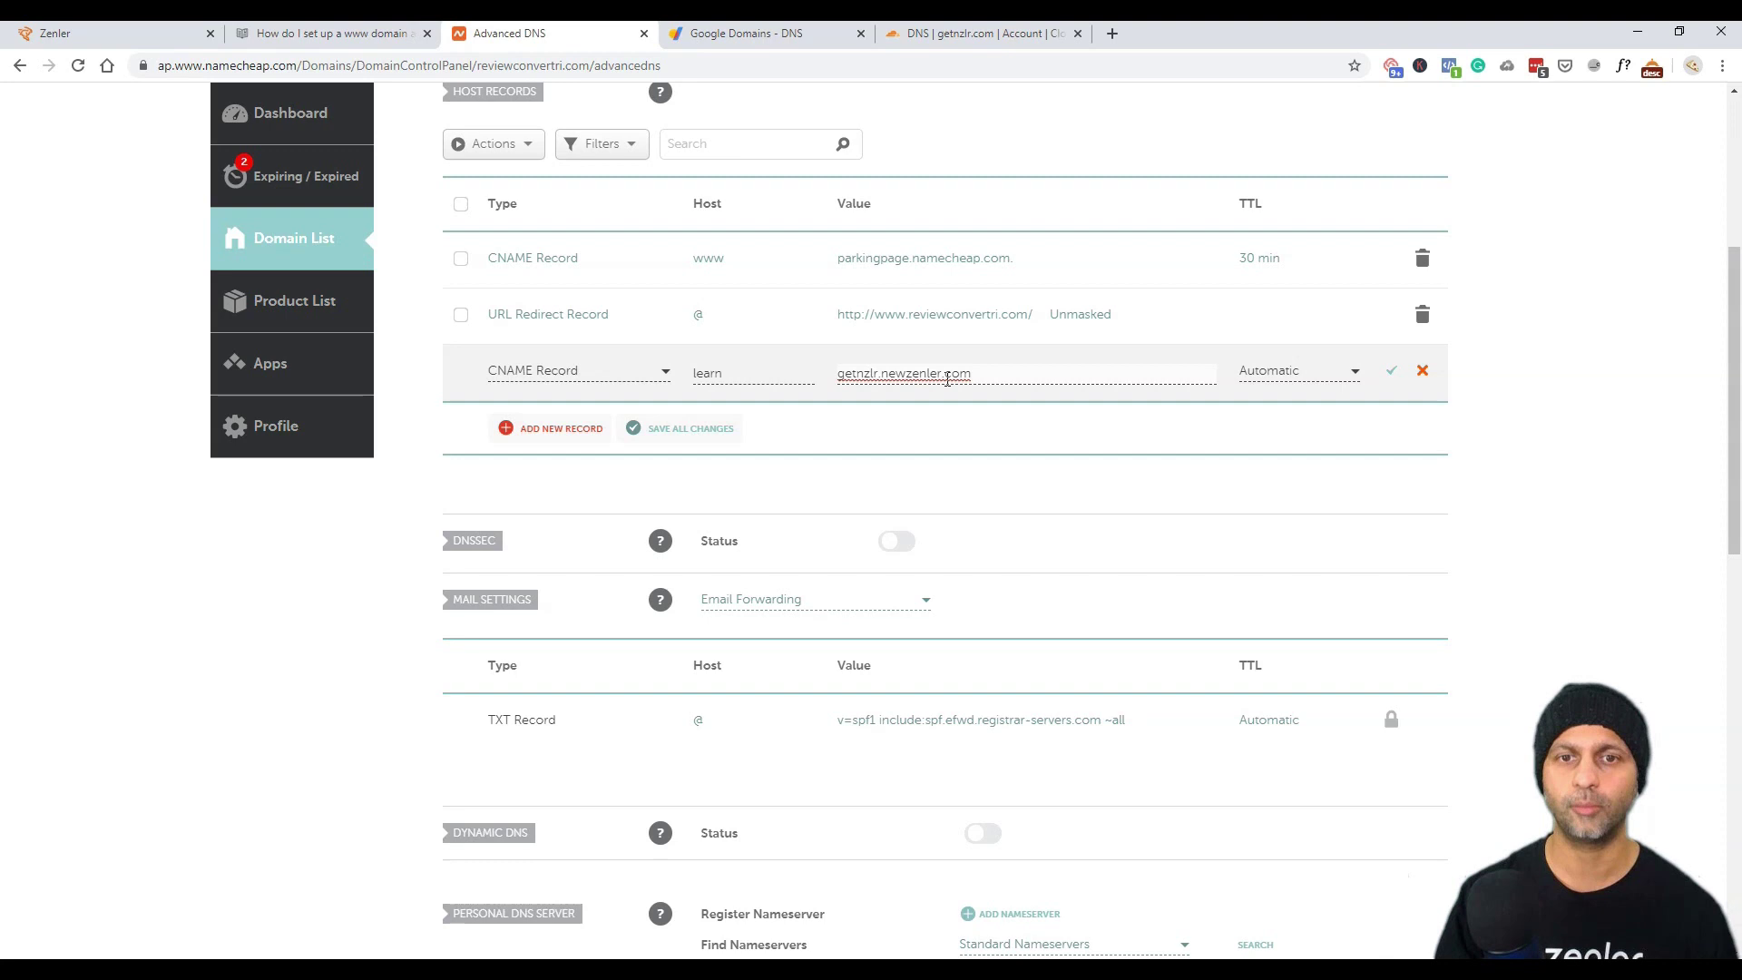
Highlight the getnzlr.newzenler.com target, then cancel the unsaved learn CNAME row.
{"action": "left_click_drag", "start_coordinate": [972, 376], "coordinate": [835, 379]}
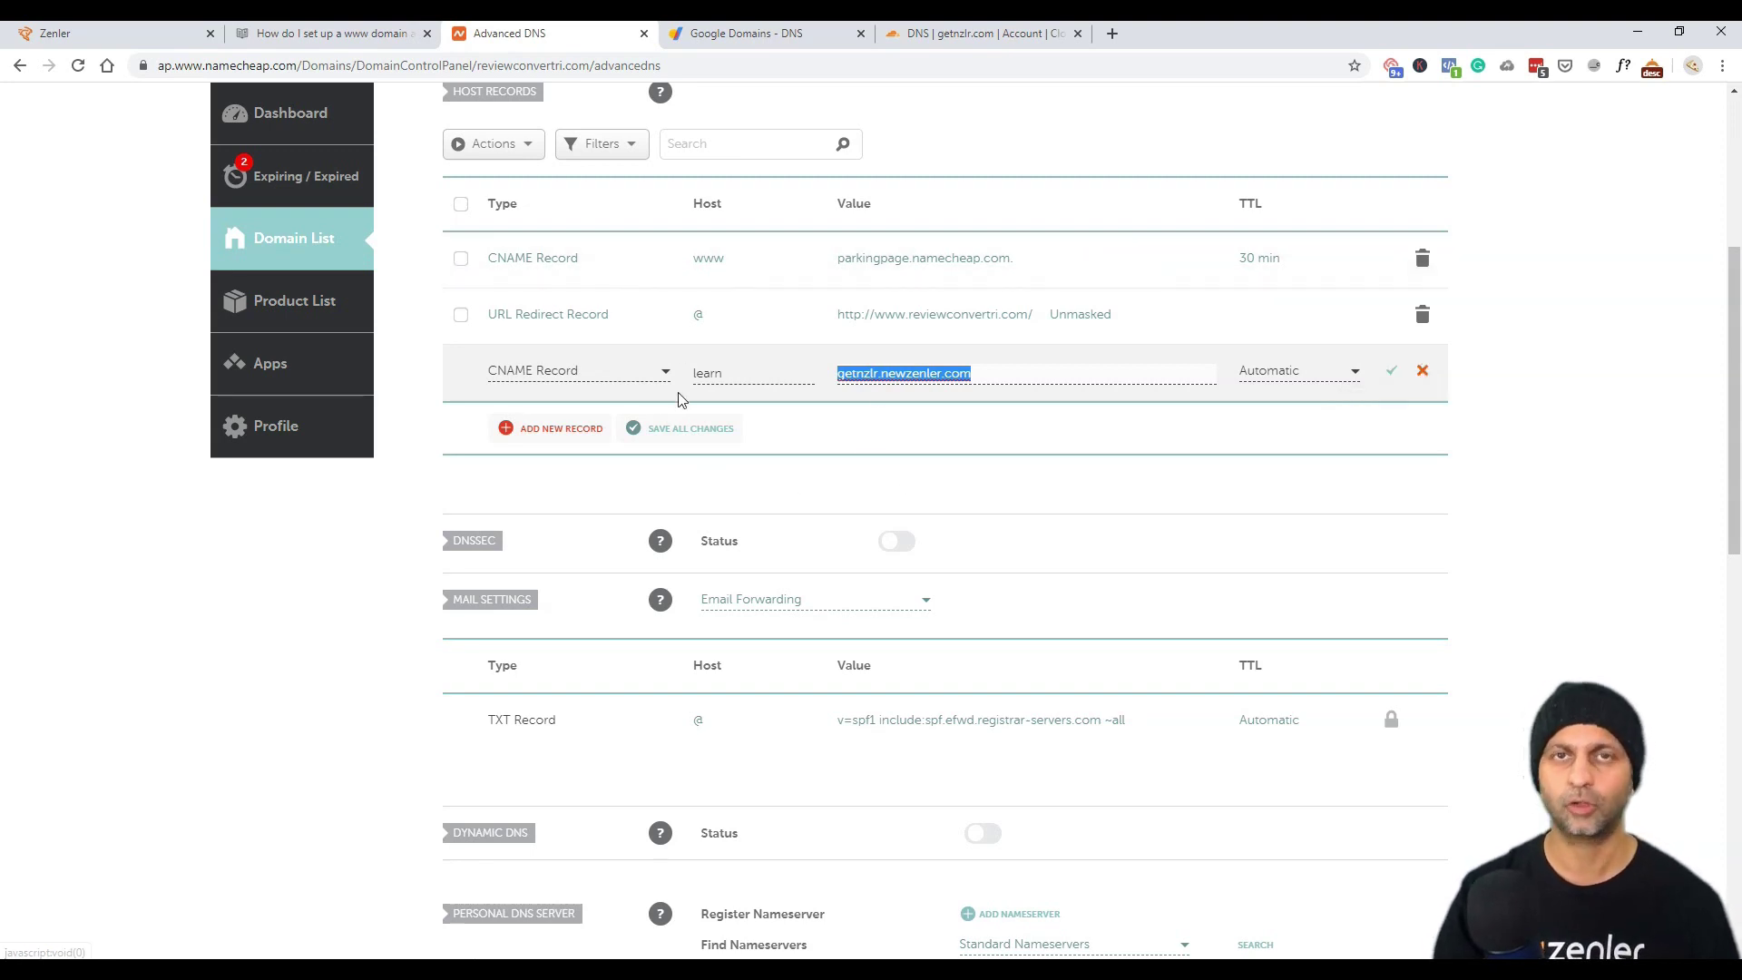
{"action": "left_click", "coordinate": [1424, 370]}
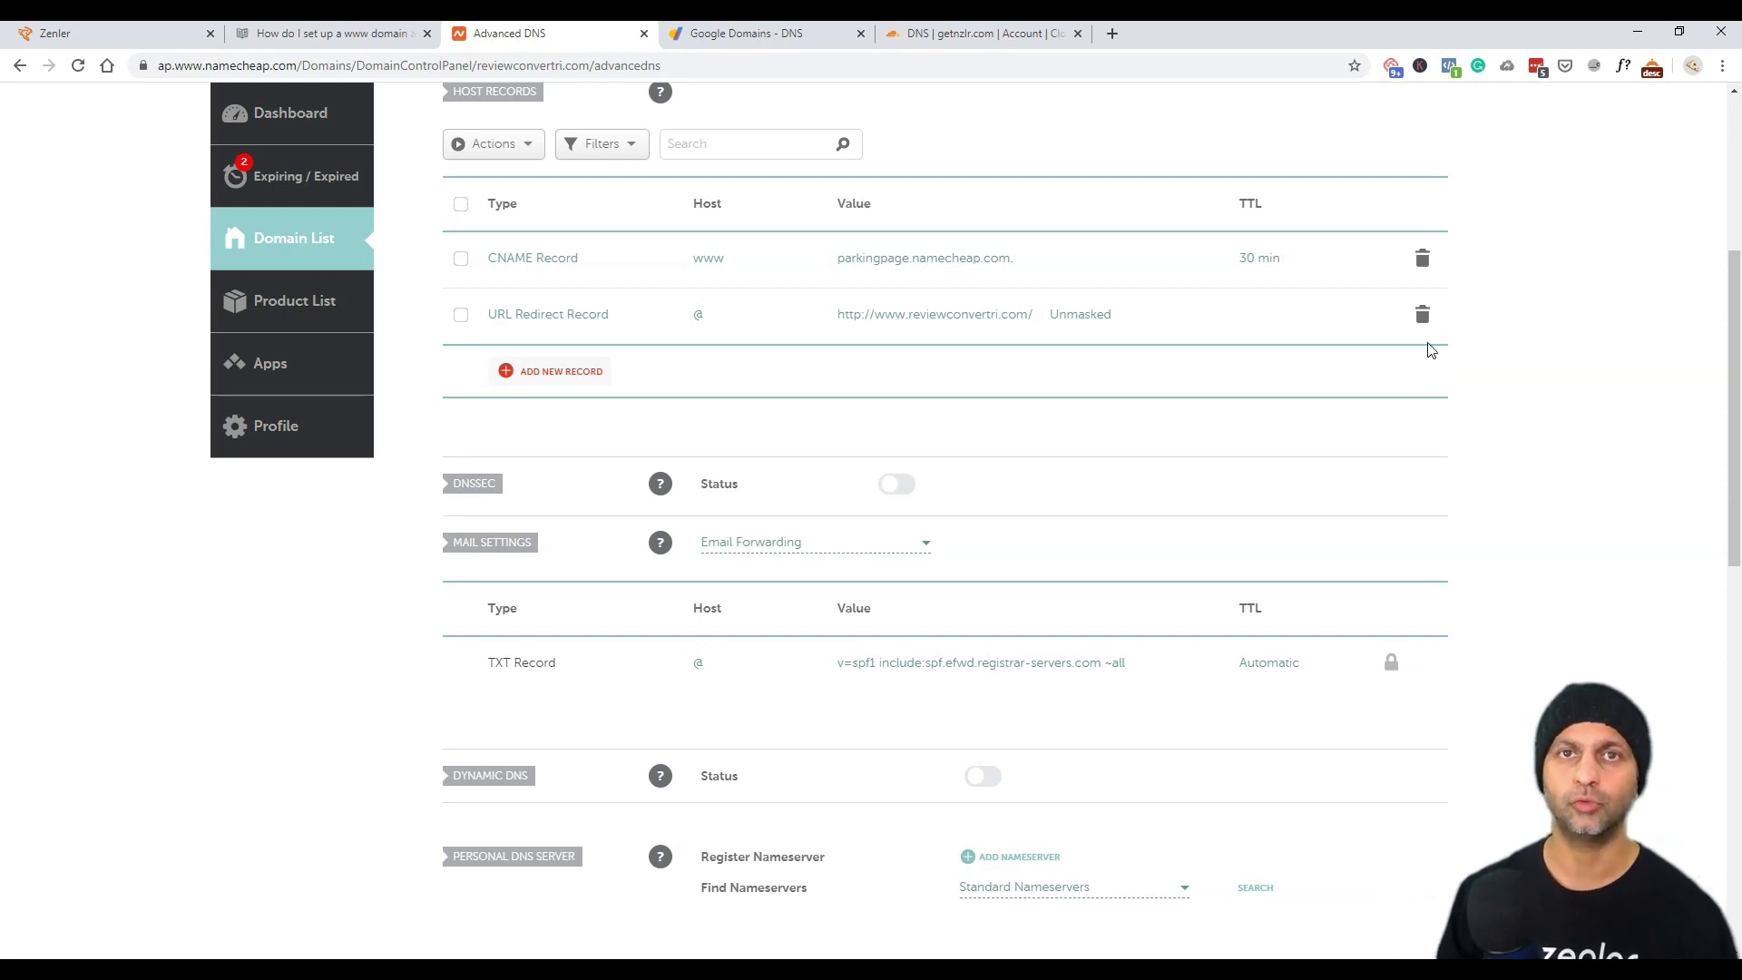
In Cloudflare's DNS records, put the lp CNAME's name into edit mode and select its text.
{"action": "left_click", "coordinate": [993, 34]}
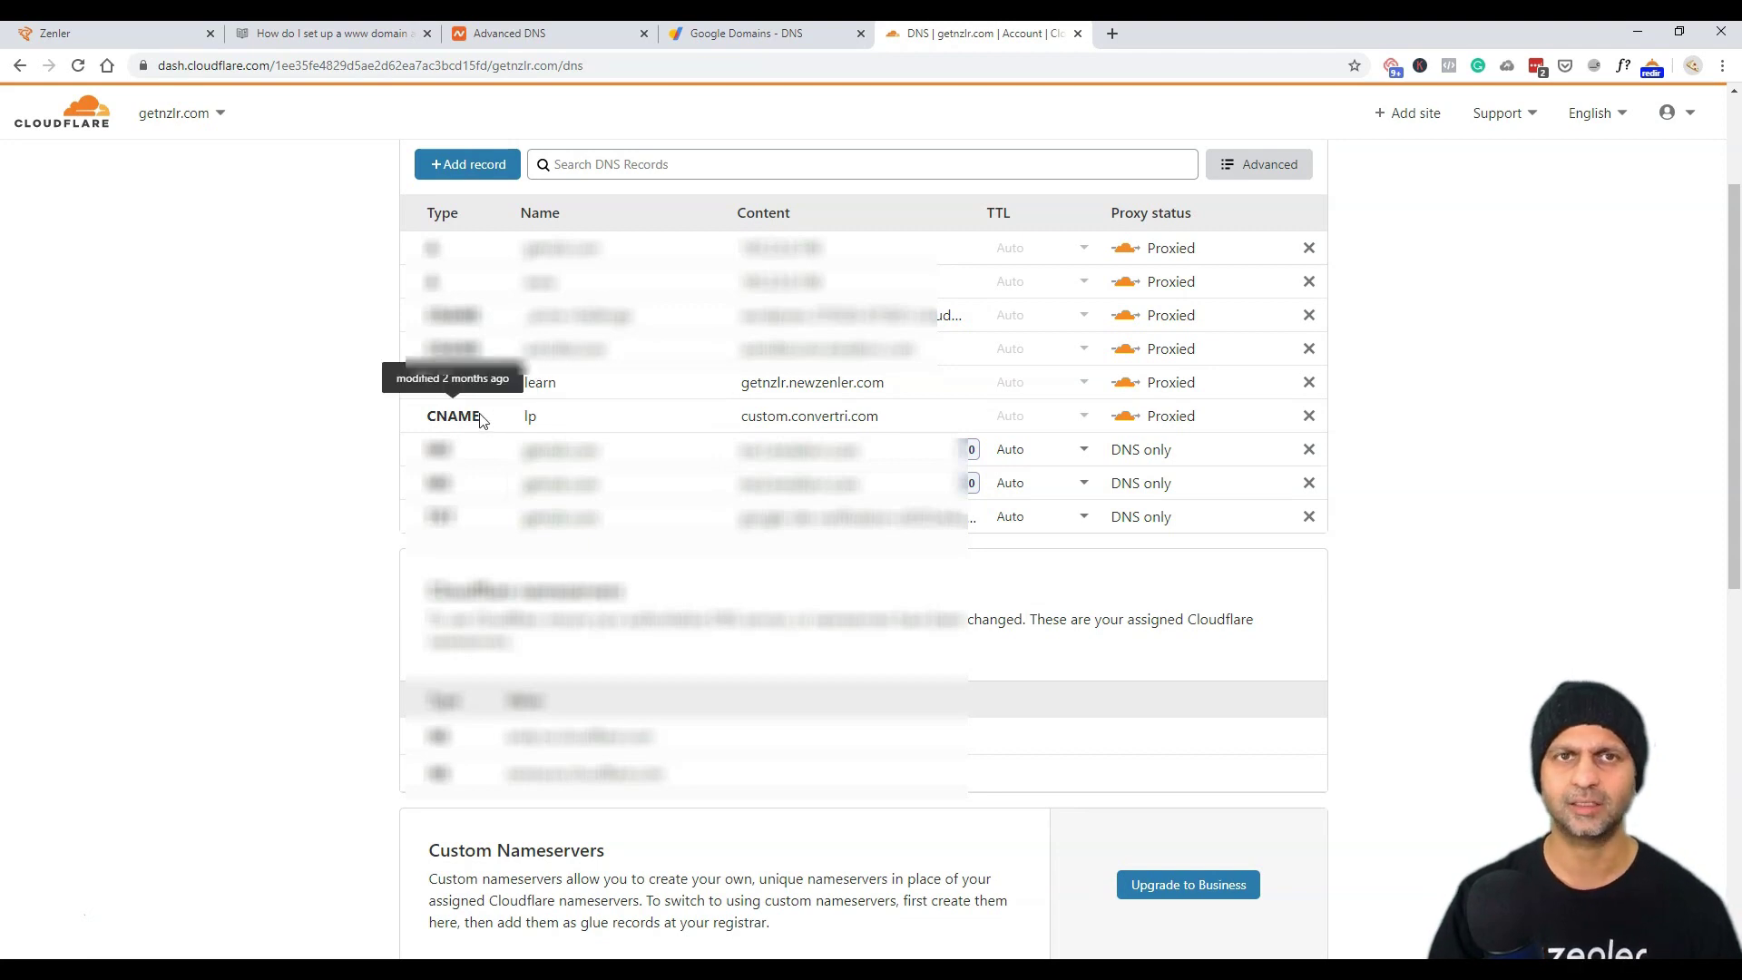
{"action": "left_click", "coordinate": [531, 416]}
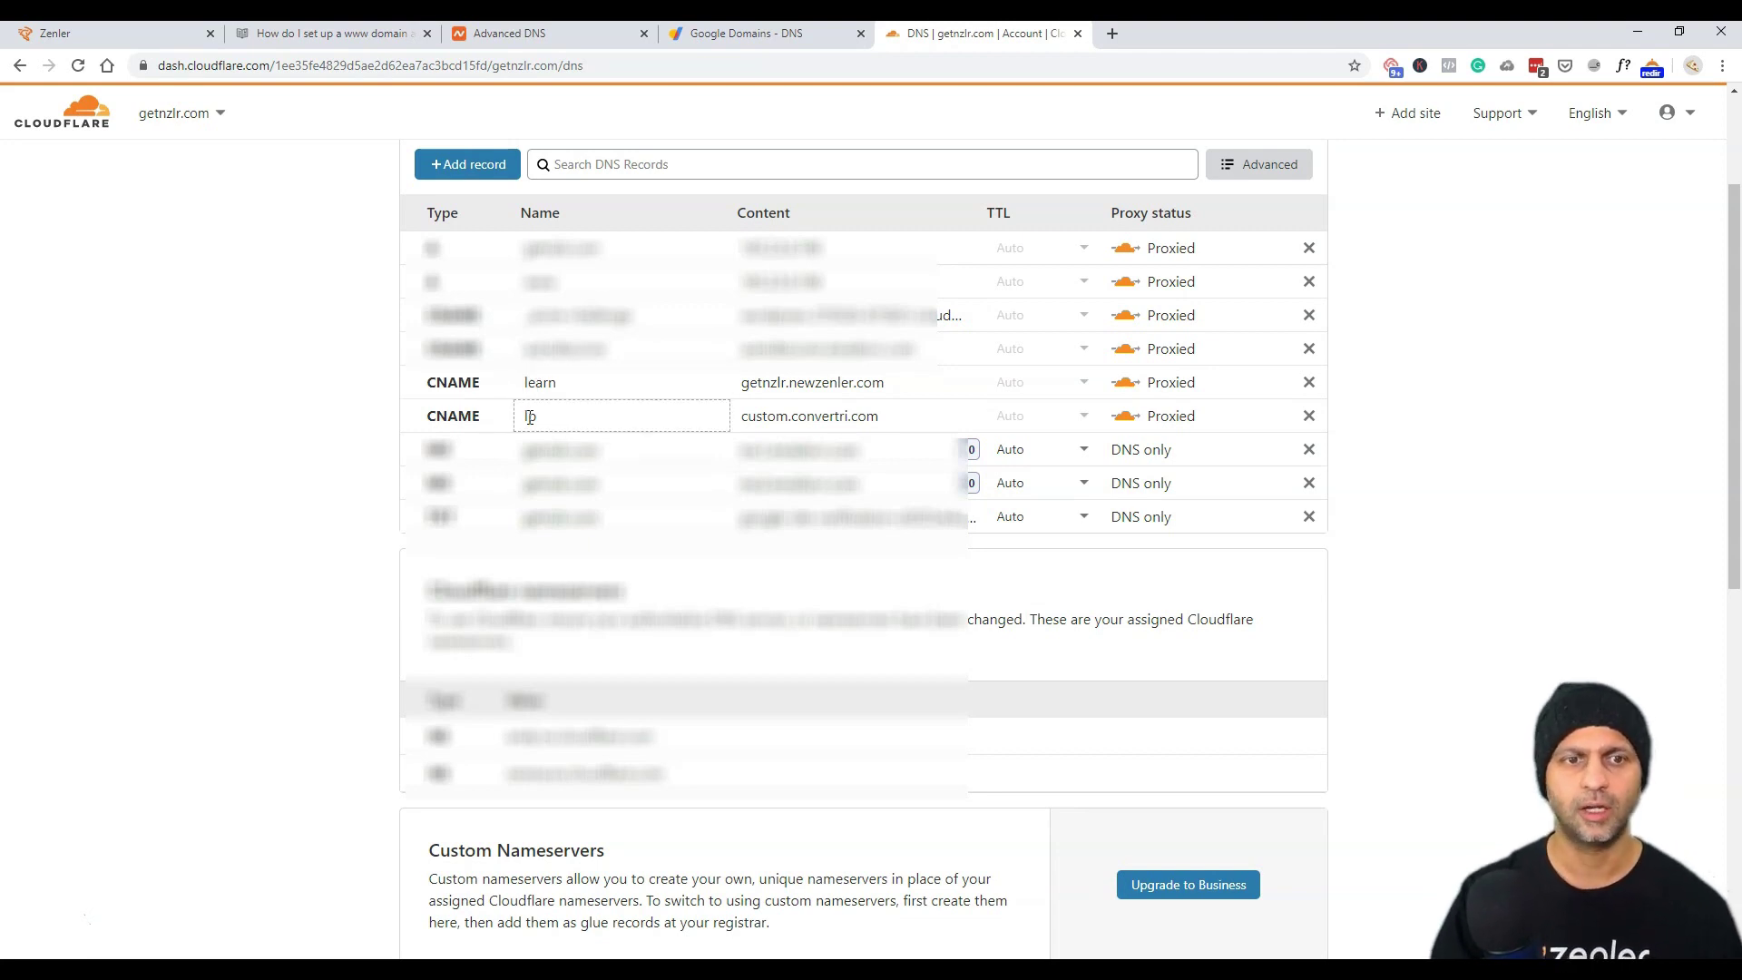
{"action": "double_click", "coordinate": [530, 416]}
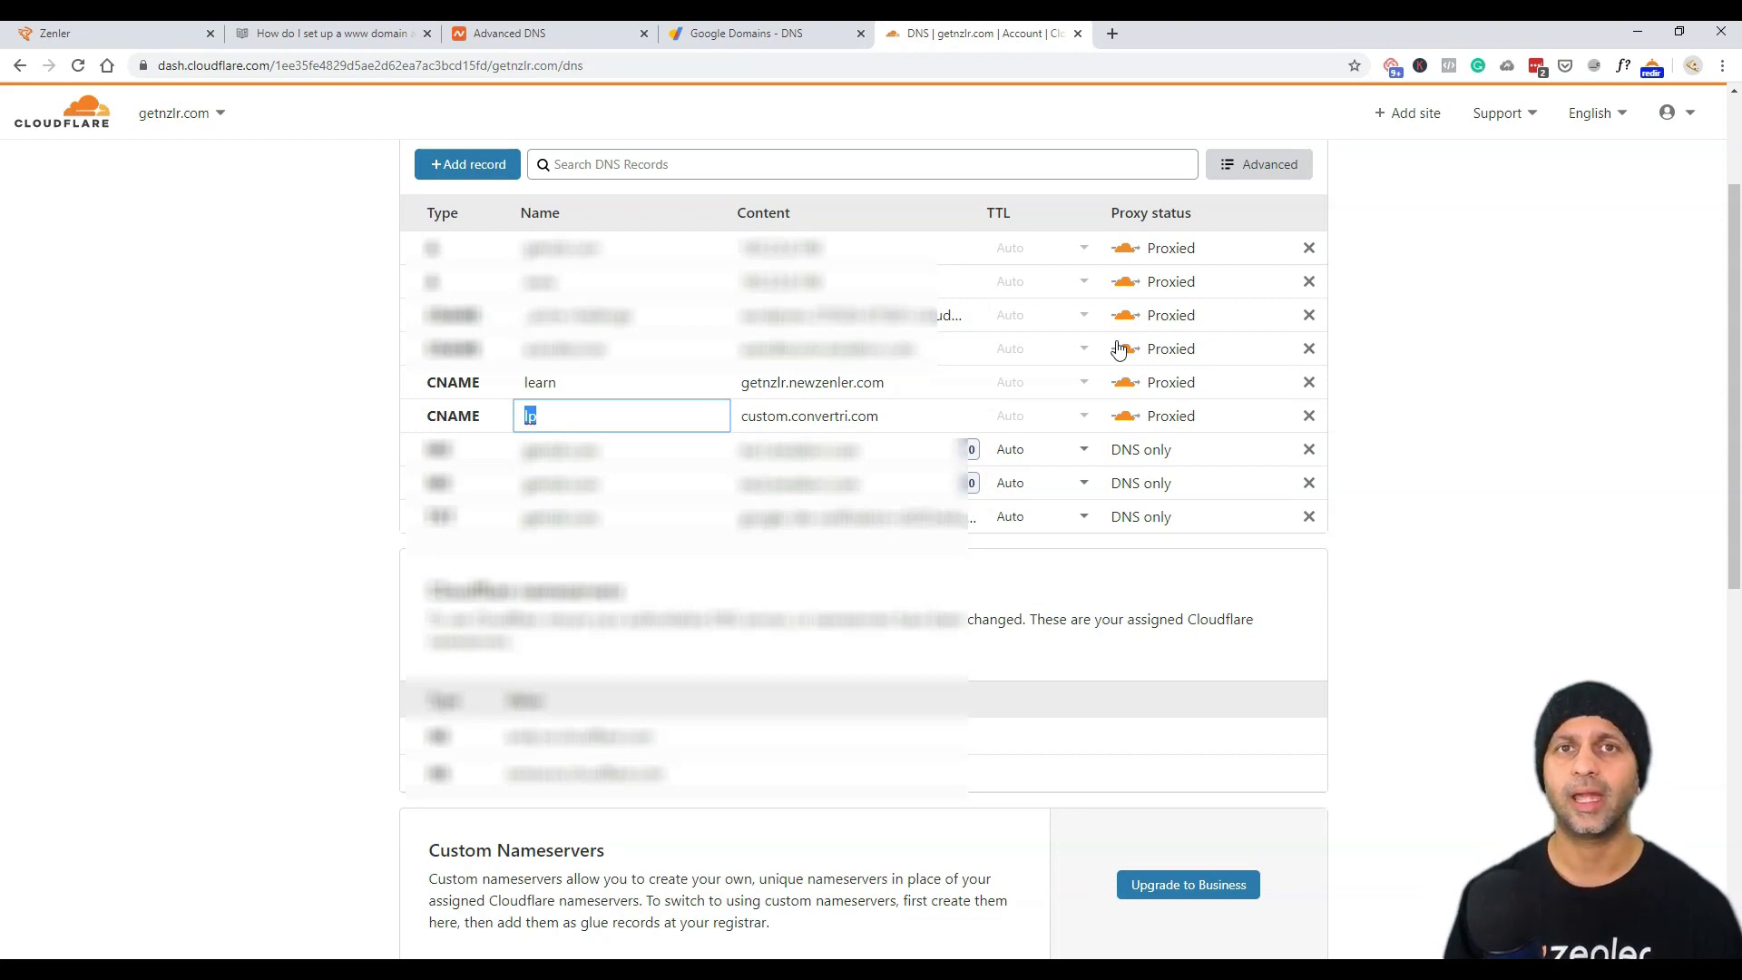
Add a Google Domains custom CNAME record for chatbots.dev named learn targeting getnzlr.newzenler.com.
{"action": "left_click", "coordinate": [739, 33]}
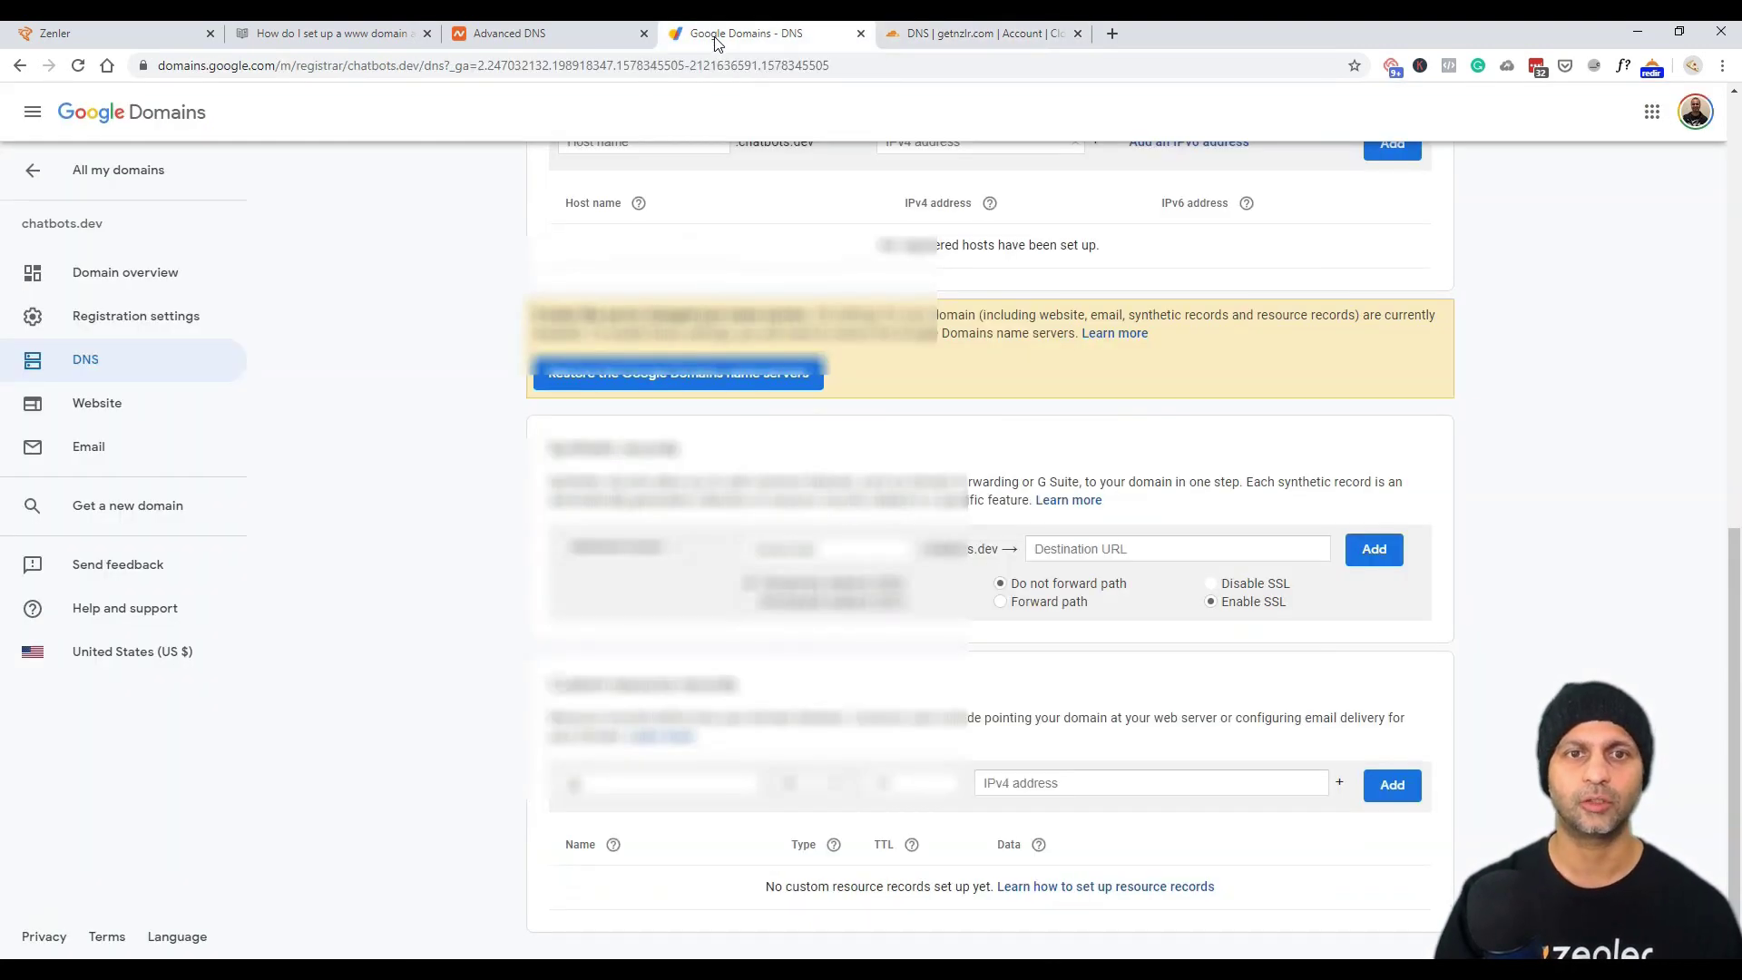
{"action": "left_click", "coordinate": [641, 783]}
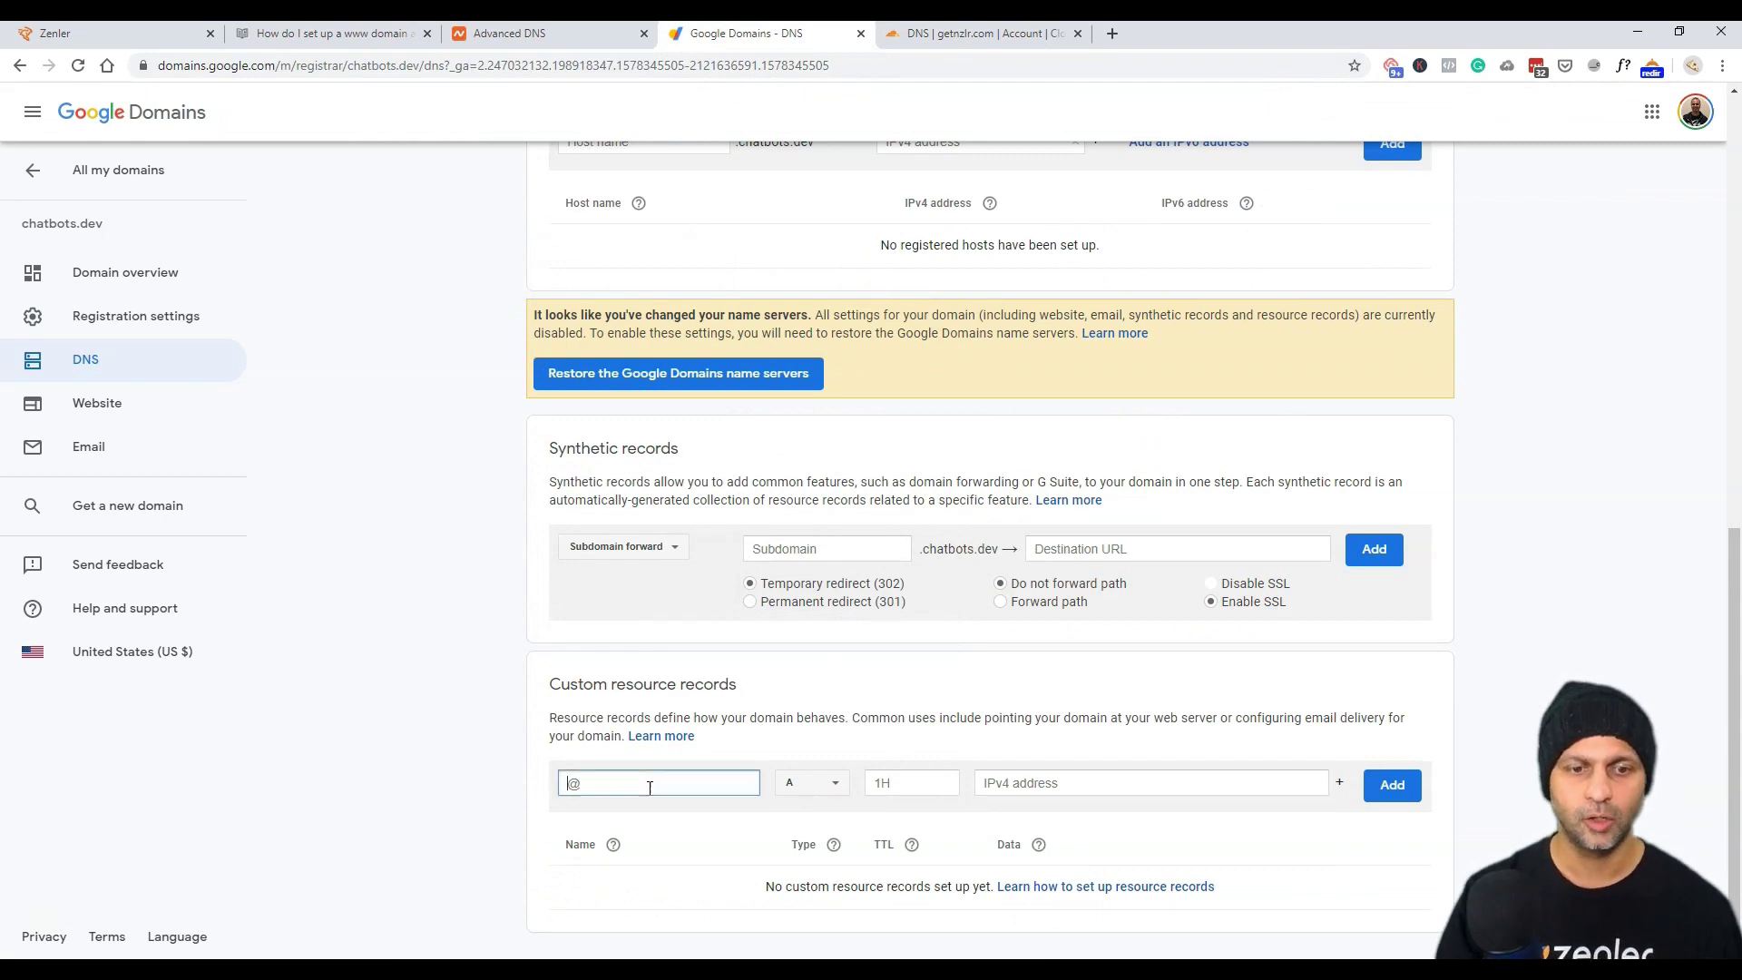
{"action": "left_click", "coordinate": [794, 785]}
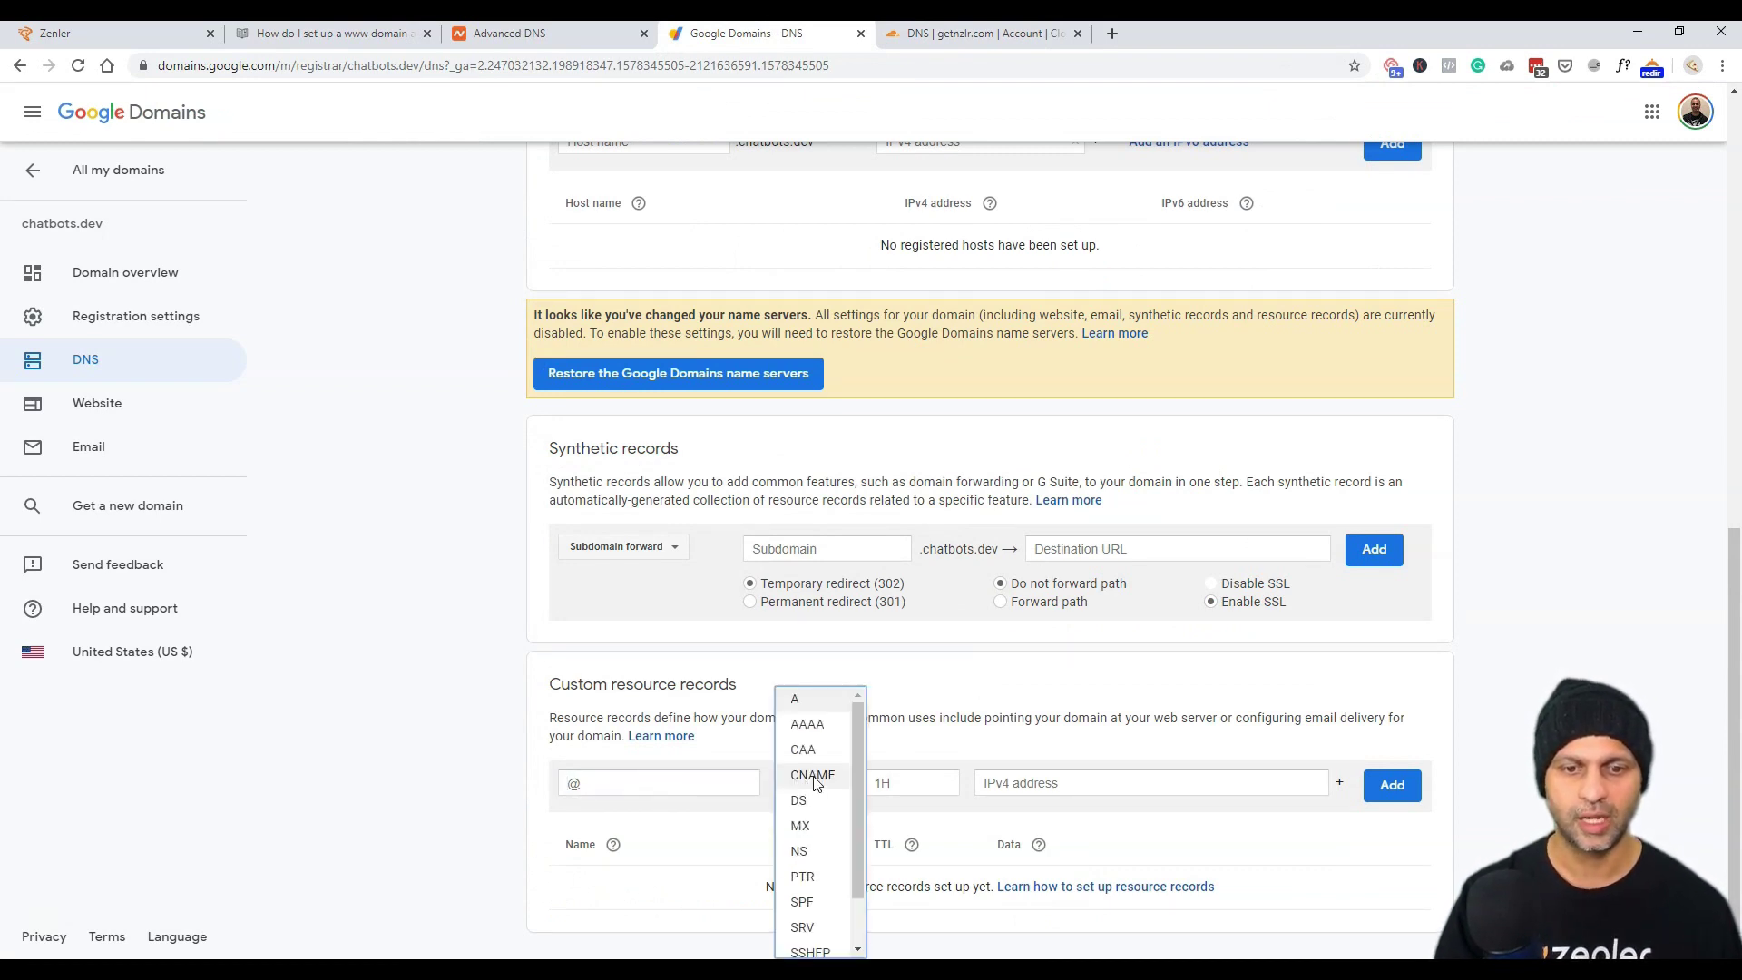
{"action": "left_click", "coordinate": [811, 776]}
{"action": "left_click", "coordinate": [663, 782]}
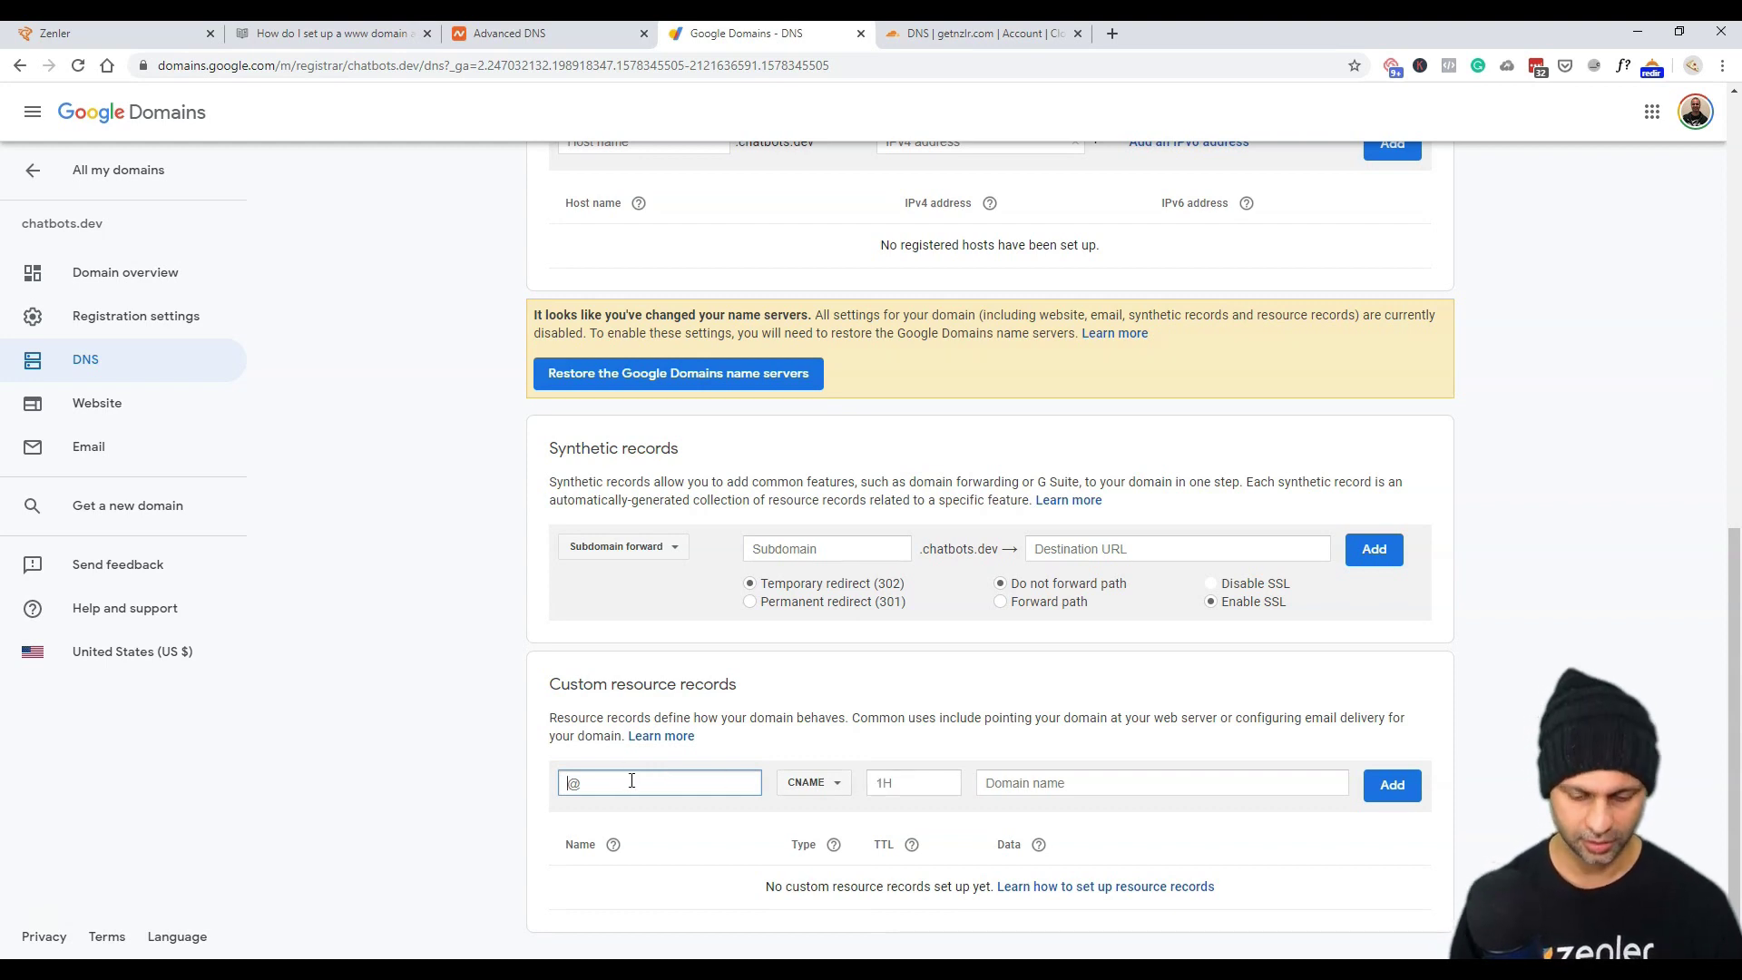
{"action": "type", "text": "learn"}
{"action": "left_click", "coordinate": [1102, 785]}
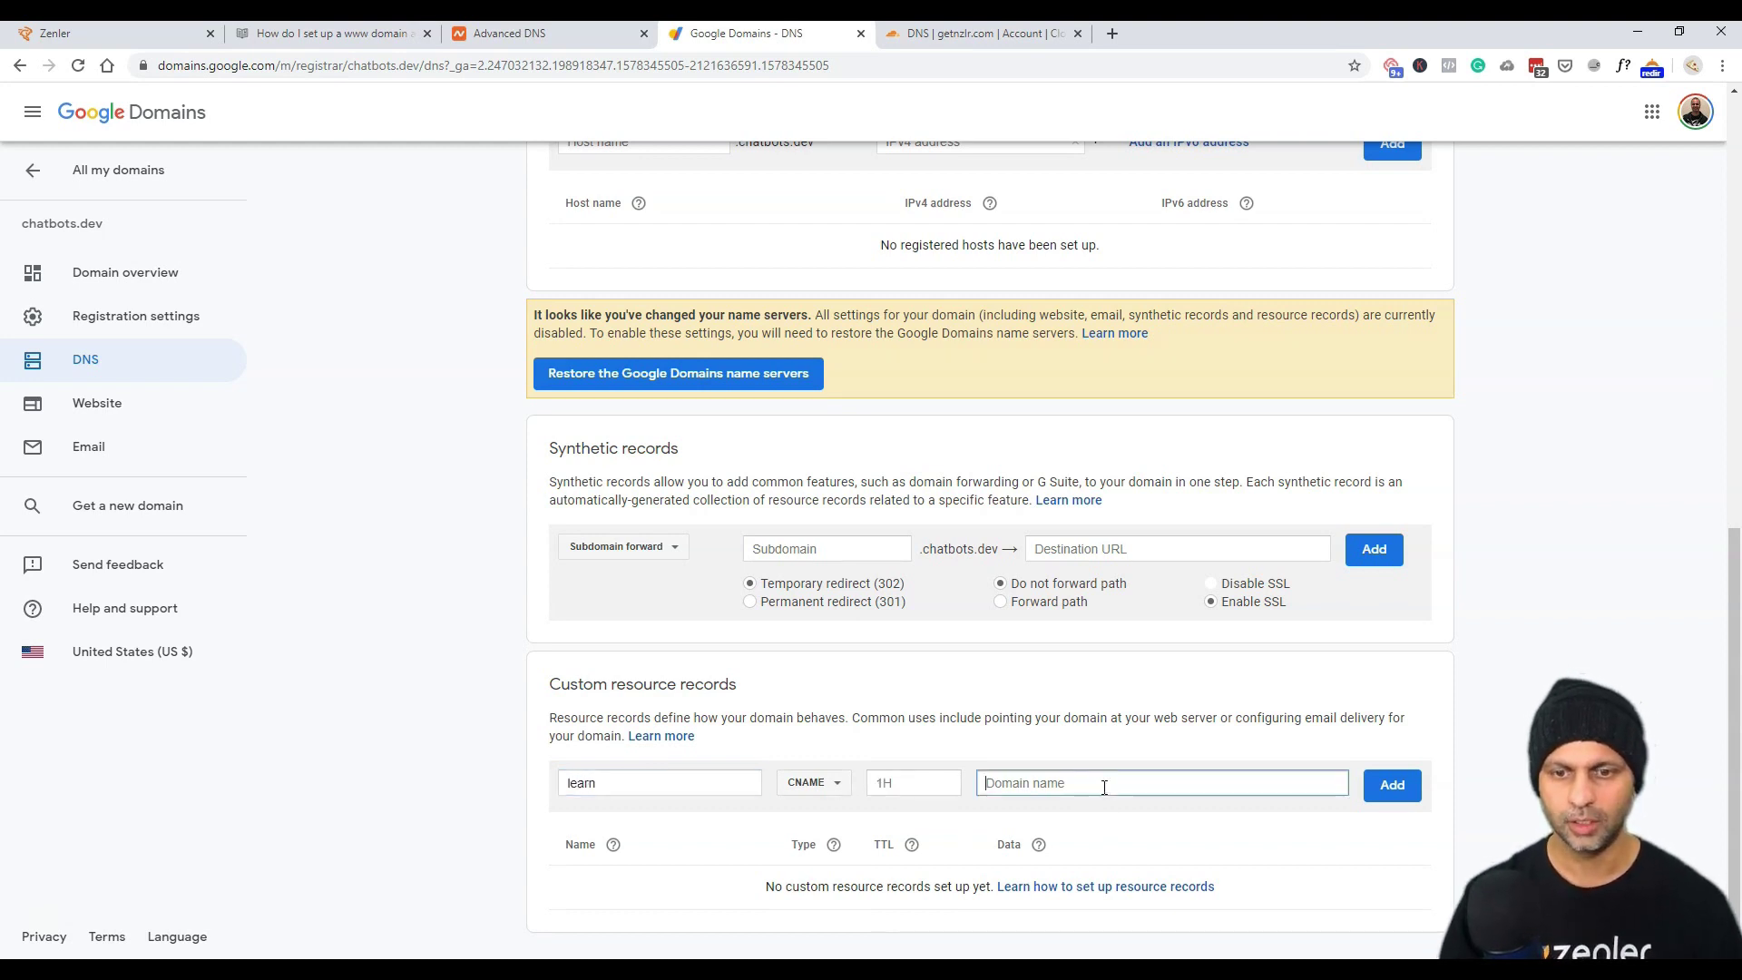
{"action": "type", "text": "getnzlr.newzenler.com"}
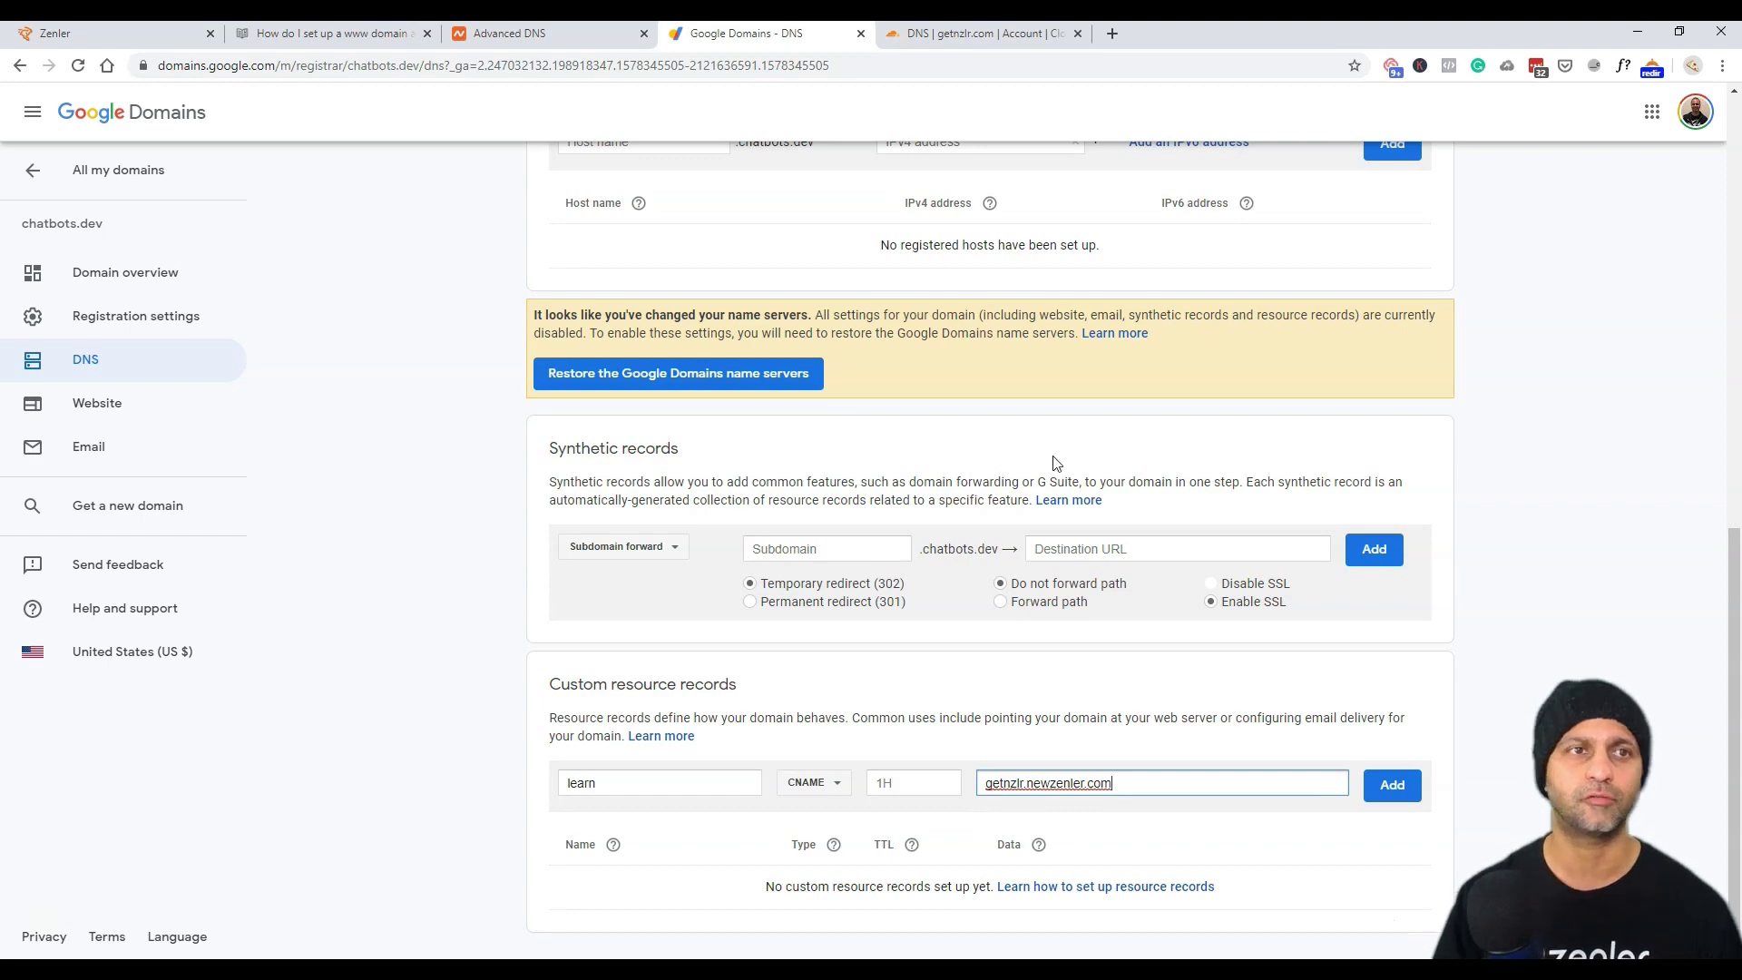
{"action": "key", "text": "ctrl+2"}
{"action": "scroll", "coordinate": [903, 490], "scroll_direction": "up", "scroll_amount": 1}
{"action": "key", "text": "ctrl+1"}
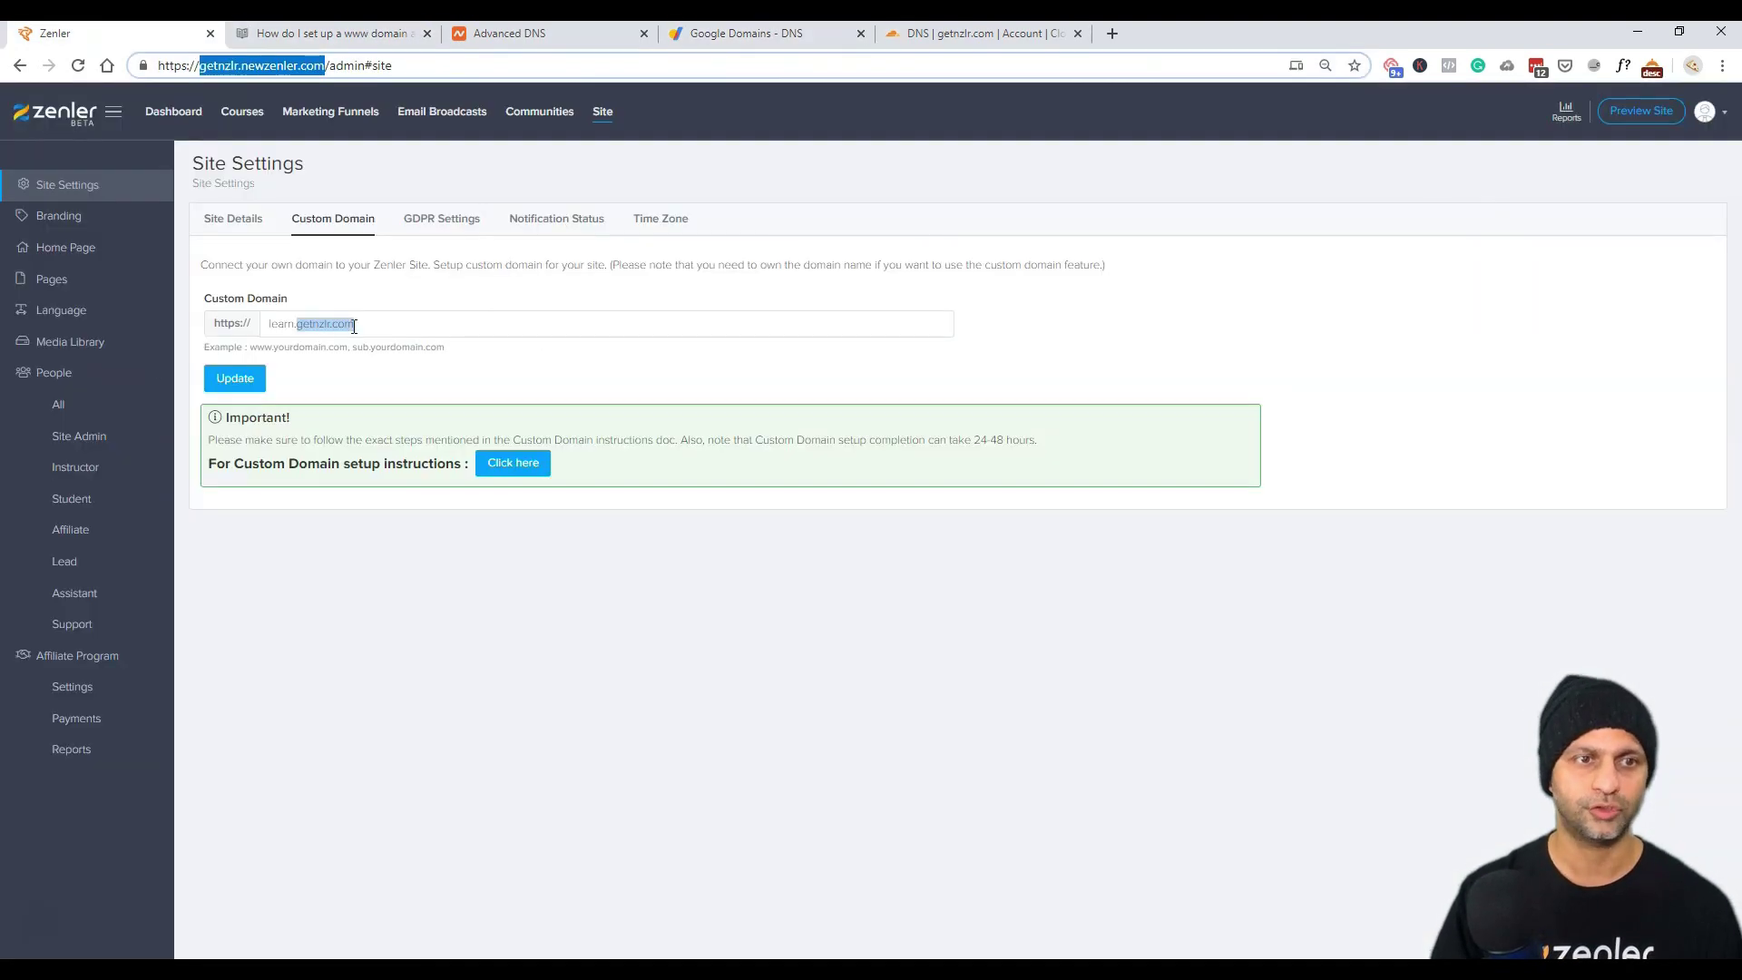
{"action": "left_click_drag", "start_coordinate": [354, 324], "coordinate": [273, 324]}
{"action": "left_click", "coordinate": [309, 327]}
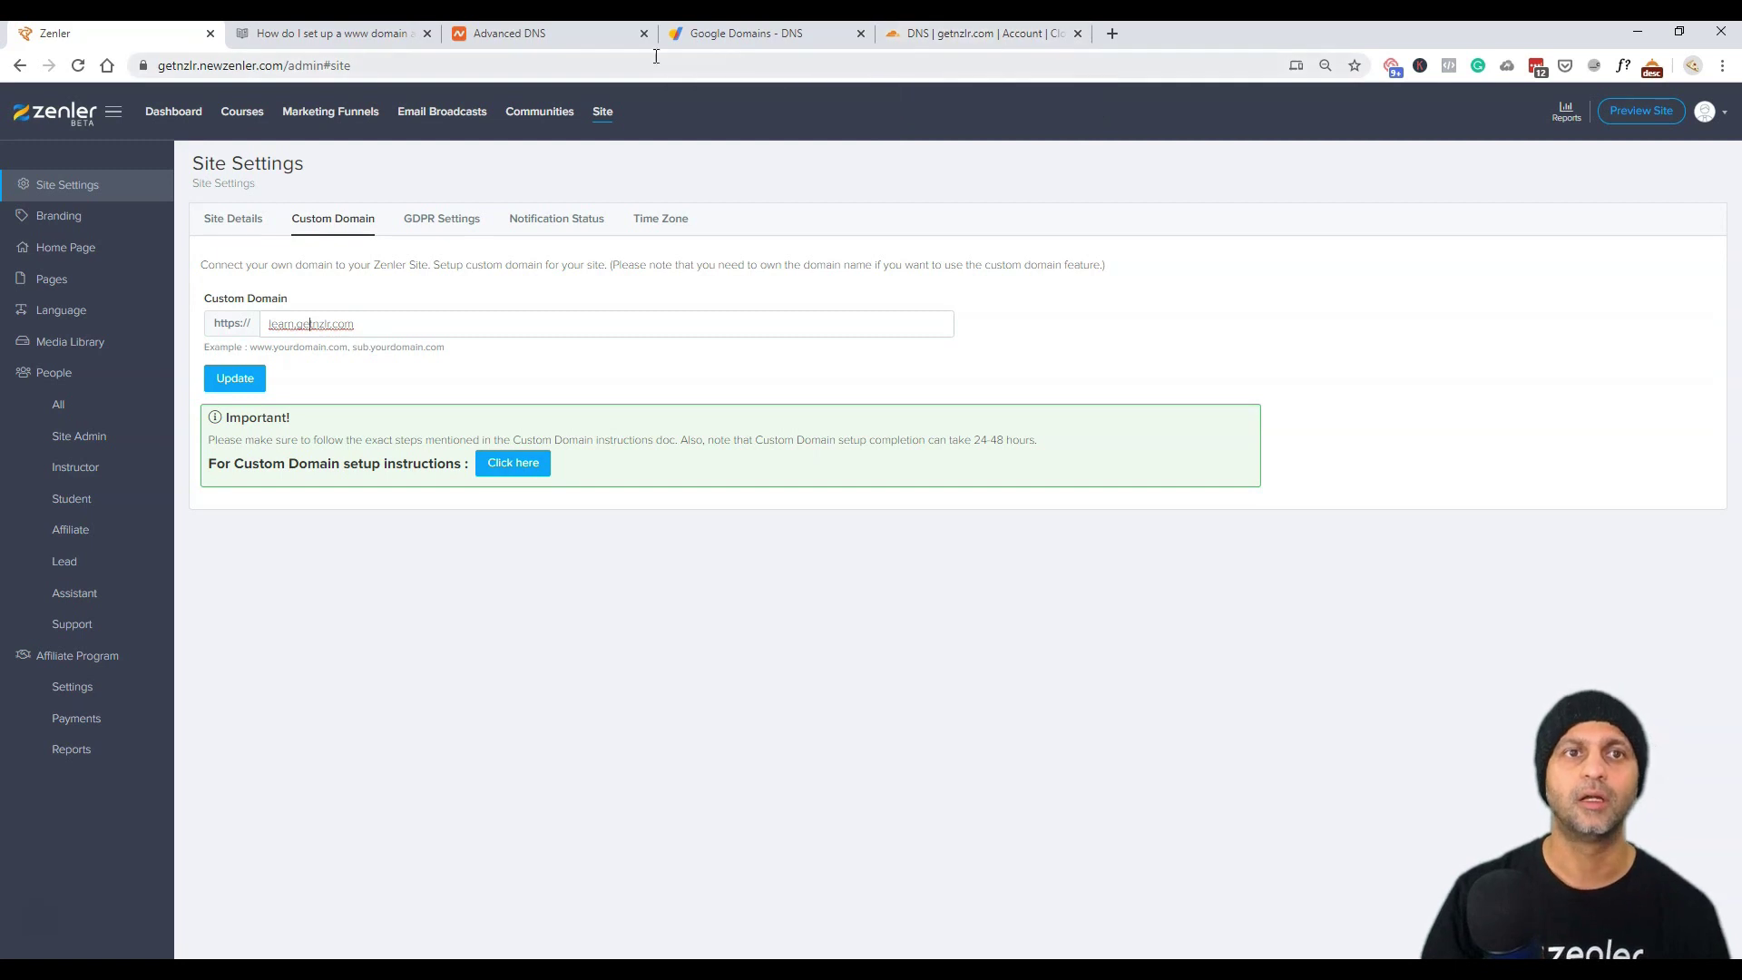
Return to Cloudflare's getnzlr.com records and exit the lp name edit without changes.
{"action": "left_click", "coordinate": [960, 36]}
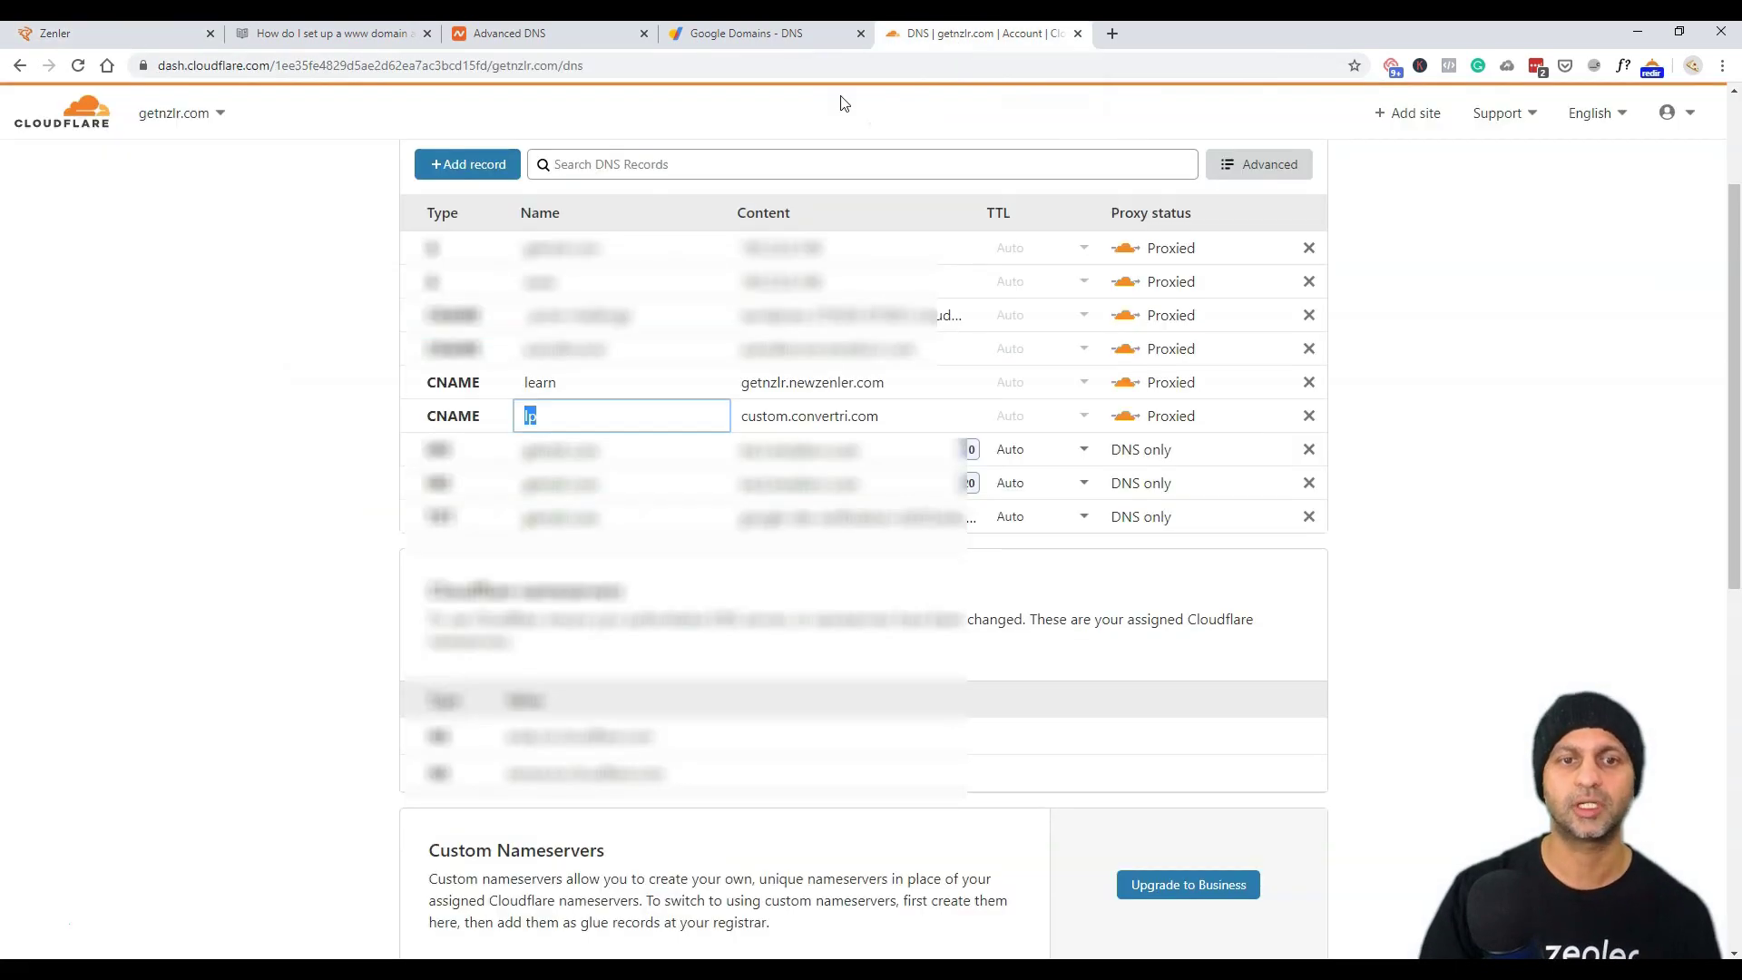
{"action": "left_click", "coordinate": [306, 468]}
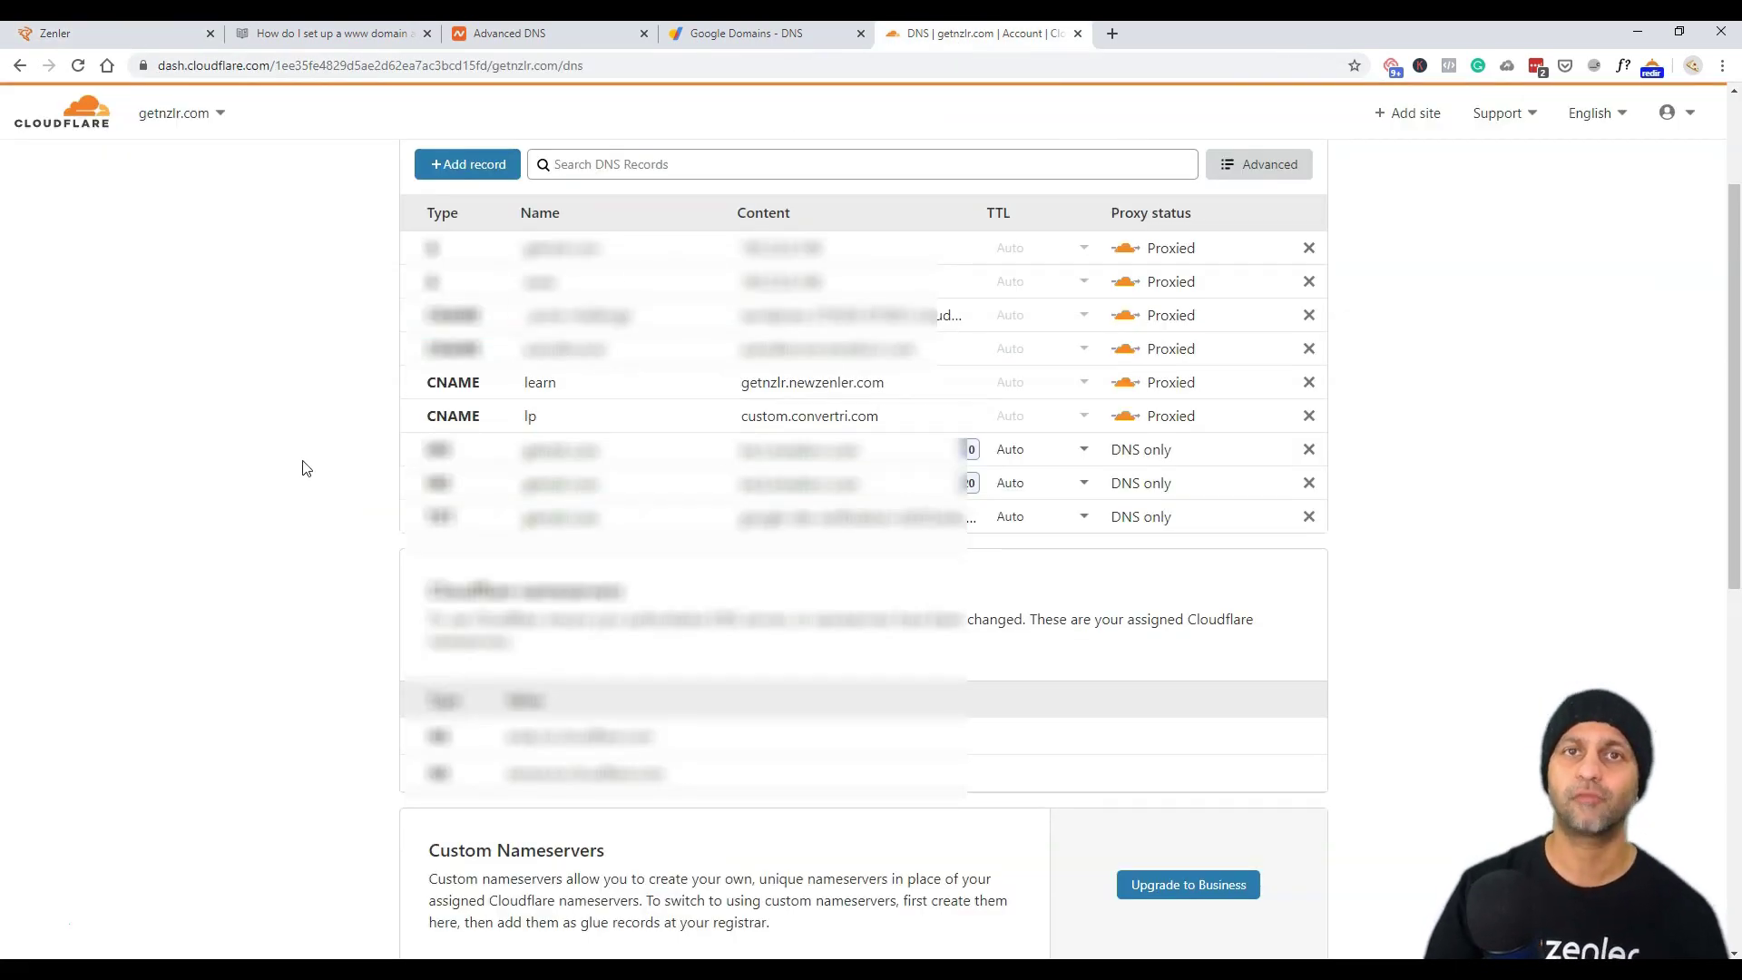